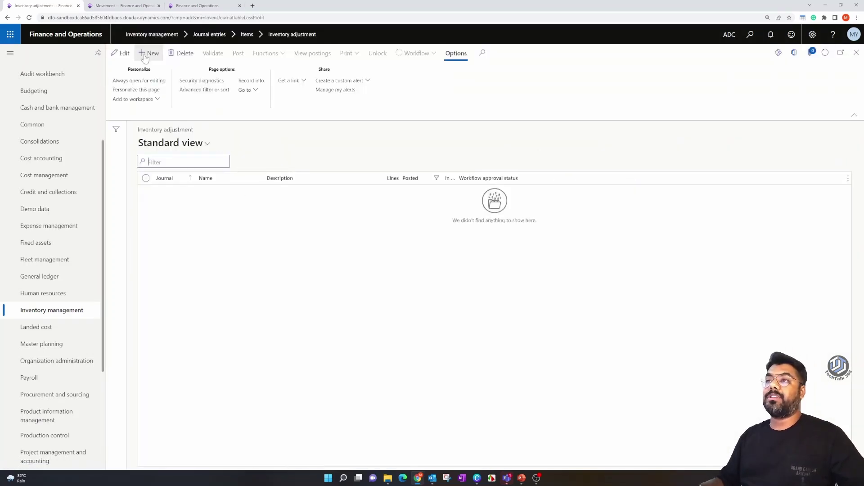
click(149, 53)
click(560, 110)
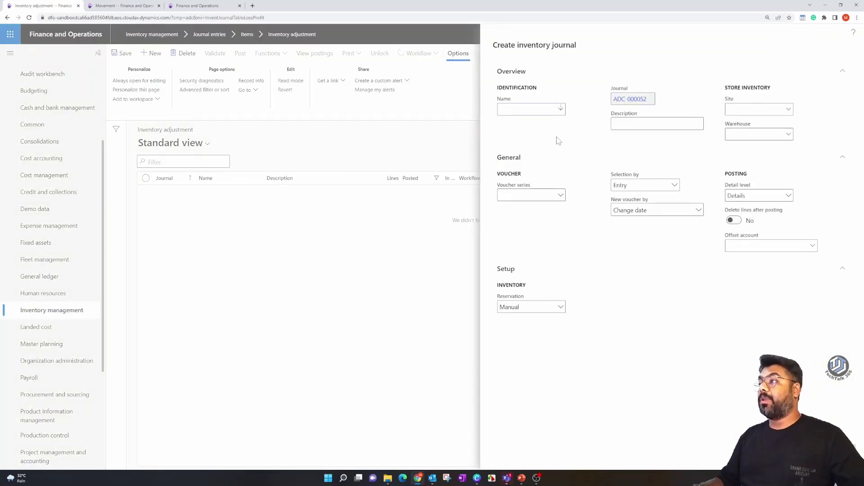
click(413, 210)
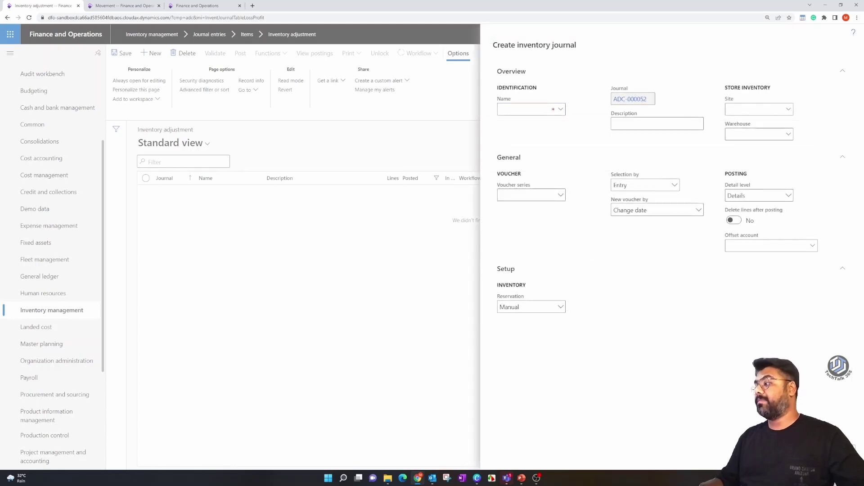
key(Escape)
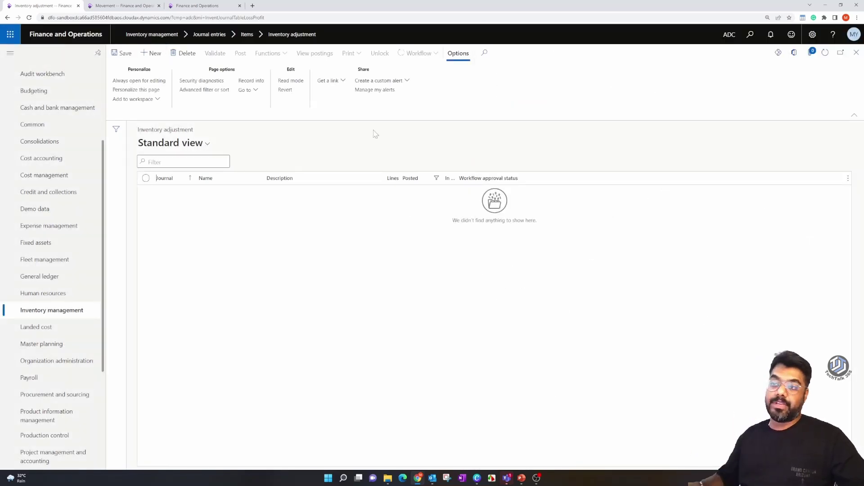
Open the inventory journal names setup in Inventory management and display the Movjornl journal's settings.
click(70, 312)
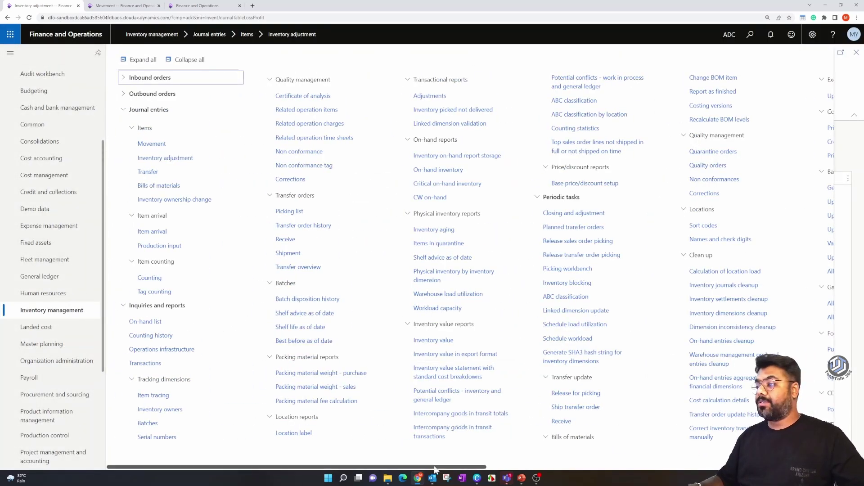
drag(434, 466, 780, 466)
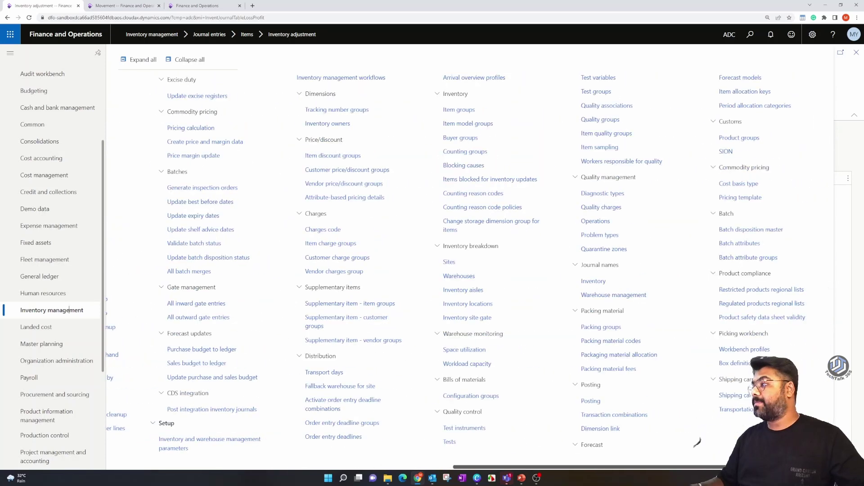
click(595, 281)
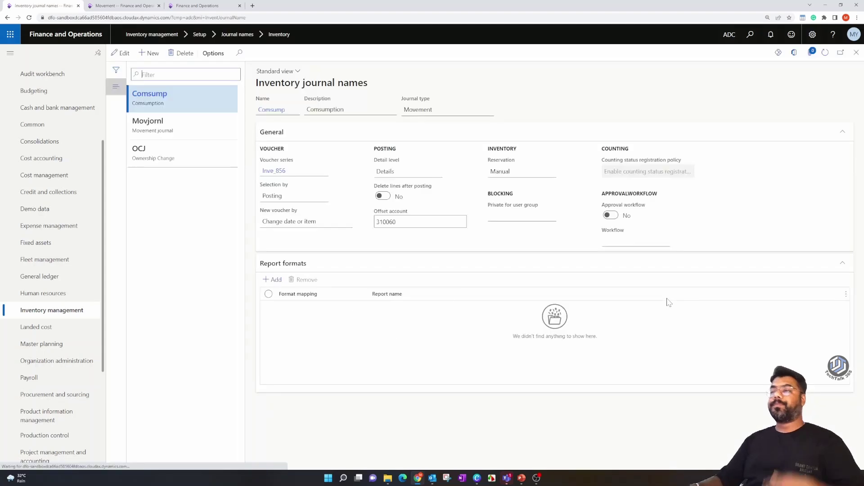
click(184, 125)
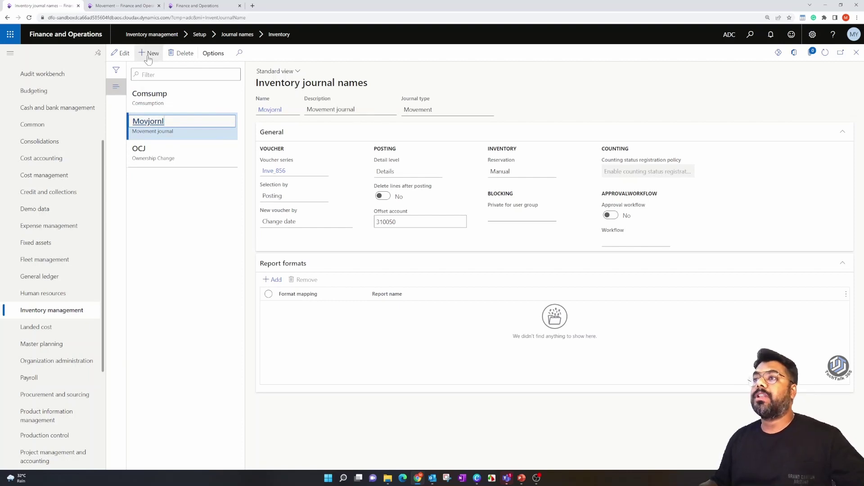
Create a journal name InvAdj with description "Inventory Adjustment" and journal type Inventory adjustment.
key(alt+n)
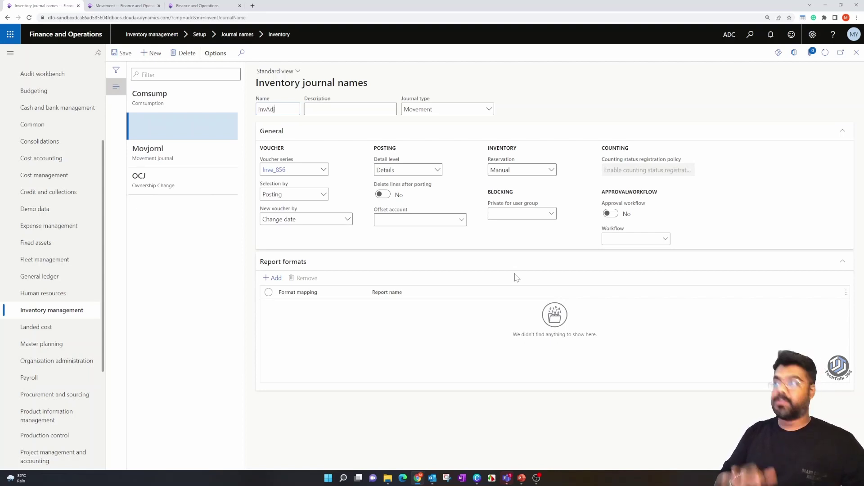
key(Tab)
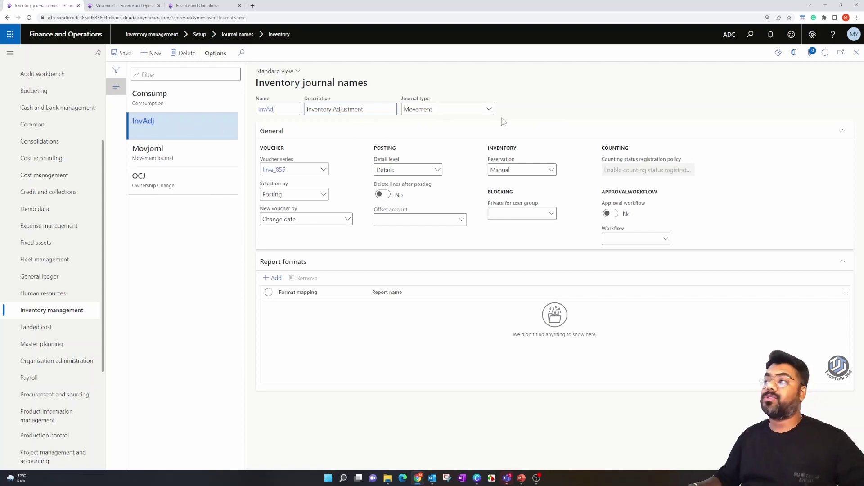
click(489, 109)
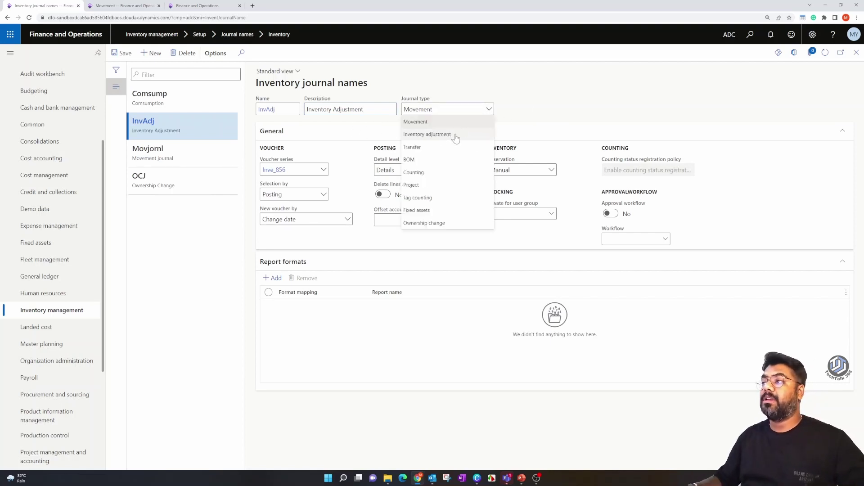
click(440, 135)
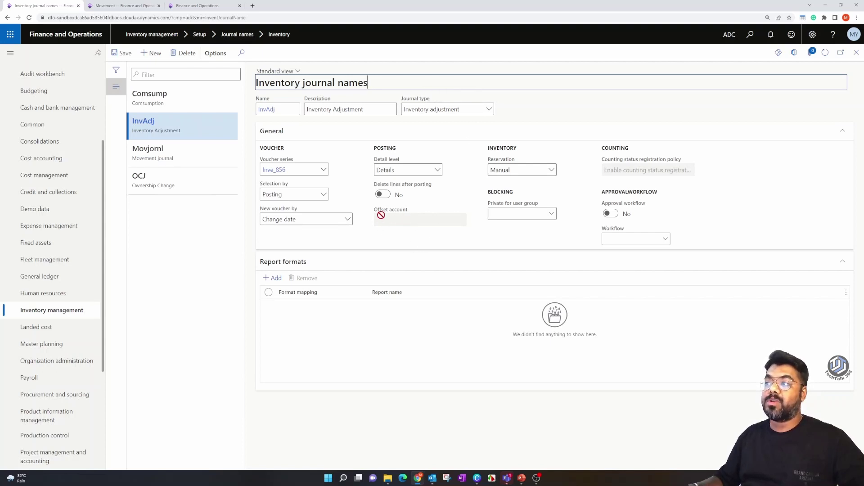
Try the Movement and Transfer journal types for InvAdj, and return its type to Inventory adjustment.
click(489, 110)
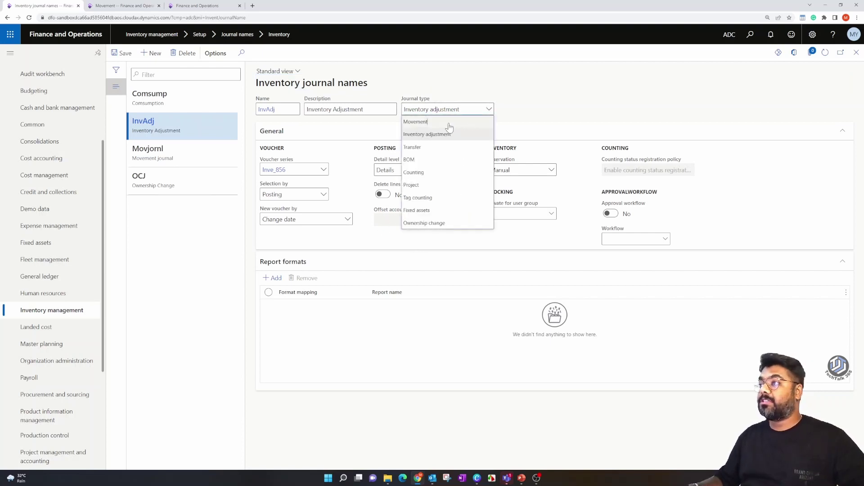
click(448, 121)
click(489, 111)
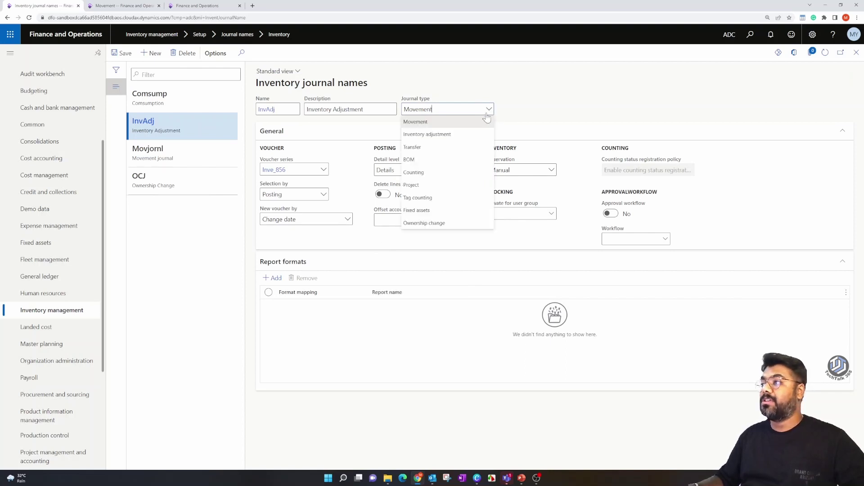
click(445, 145)
click(487, 112)
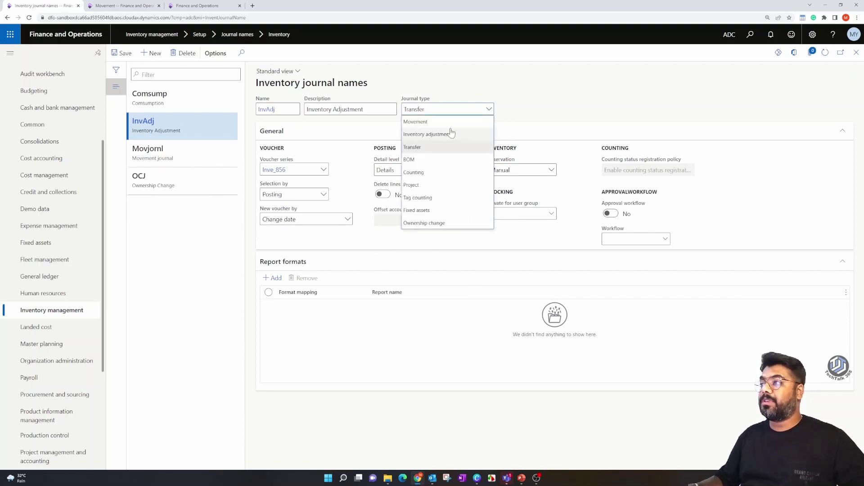
click(433, 134)
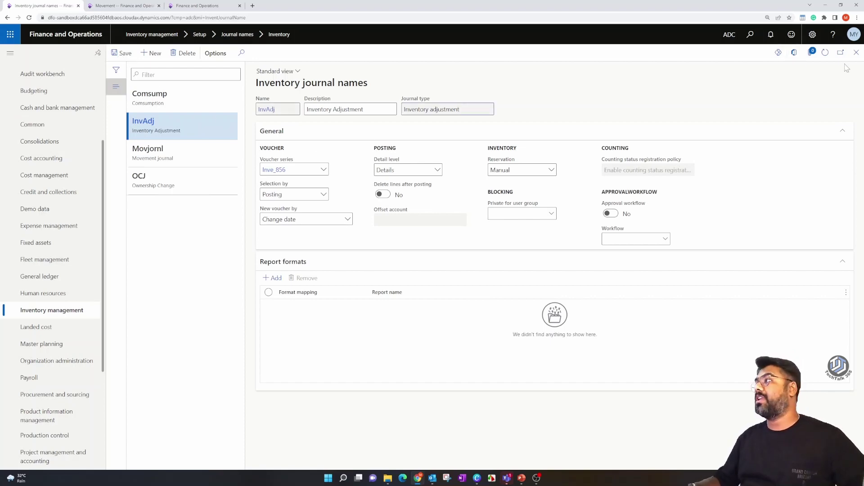
Try a new journal on the Inventory adjustment page with the journal name InvAdj, and discard it.
click(856, 53)
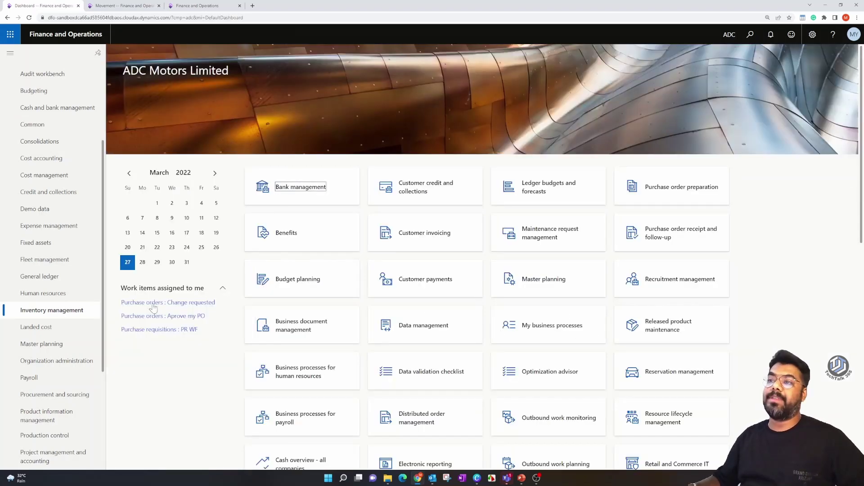
click(72, 312)
click(167, 158)
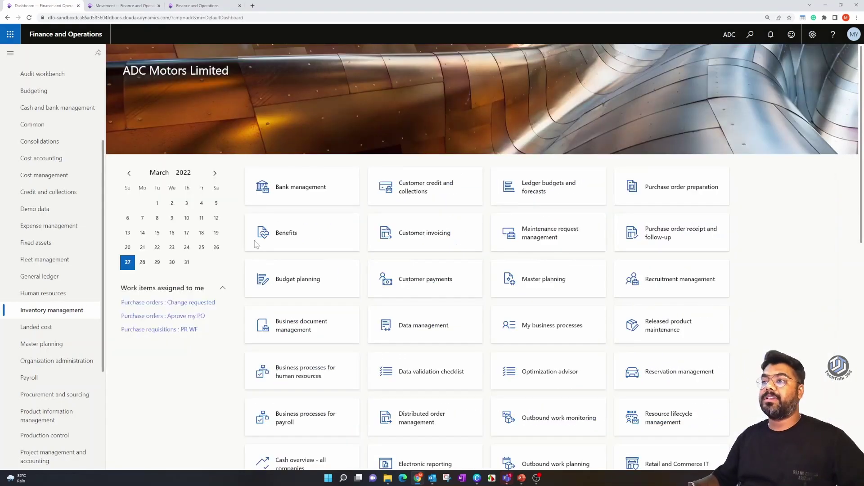
click(151, 54)
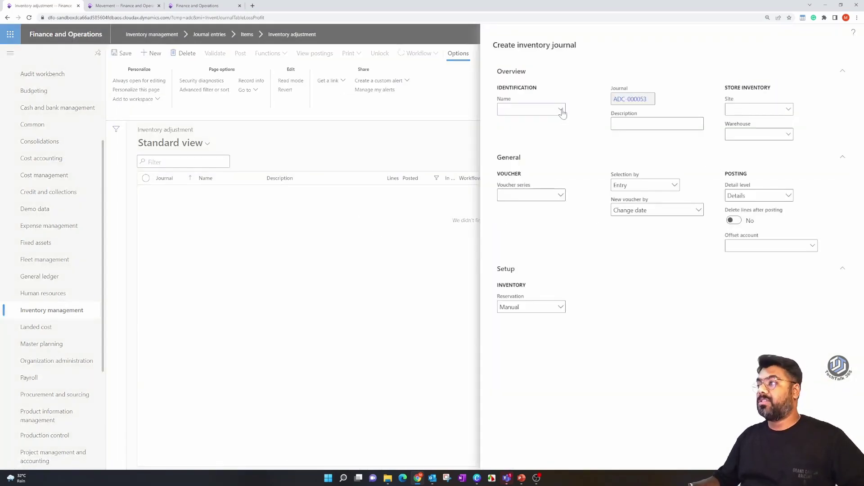
click(561, 109)
click(532, 136)
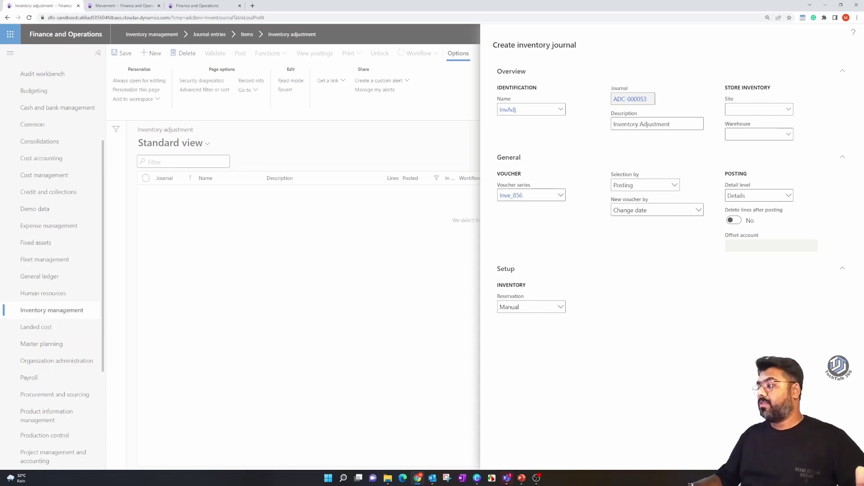
key(Escape)
key(ctrl+Tab)
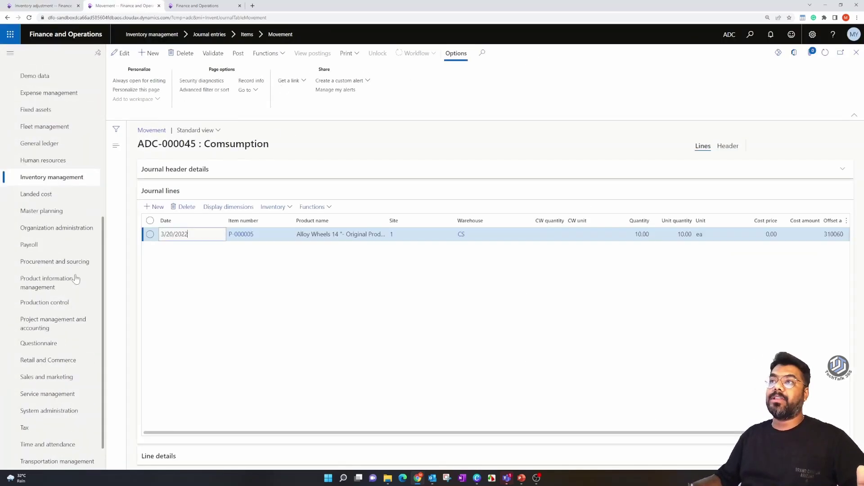
click(68, 178)
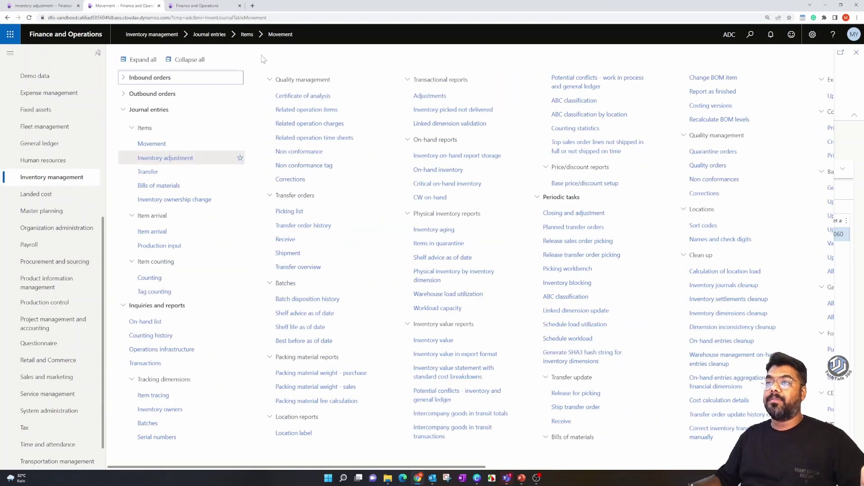
click(856, 101)
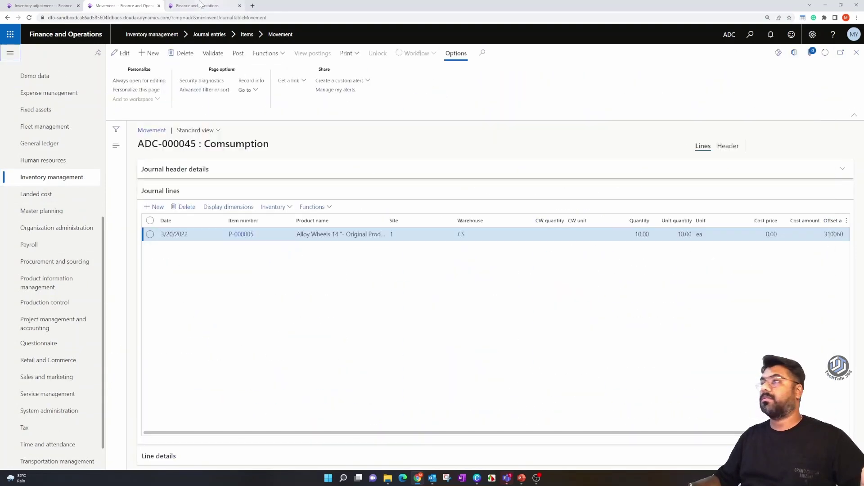
Start a new session in the browser tab whose session has ended, and return to the Inventory adjustment page.
key(ctrl+Tab)
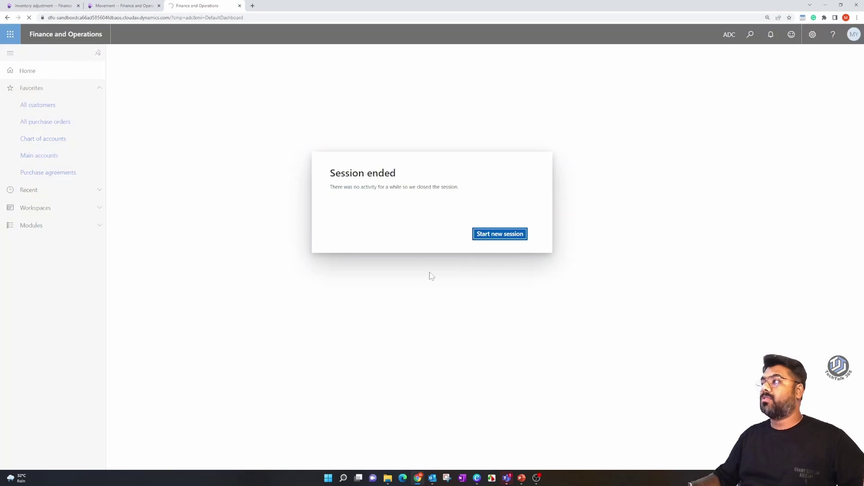
click(498, 237)
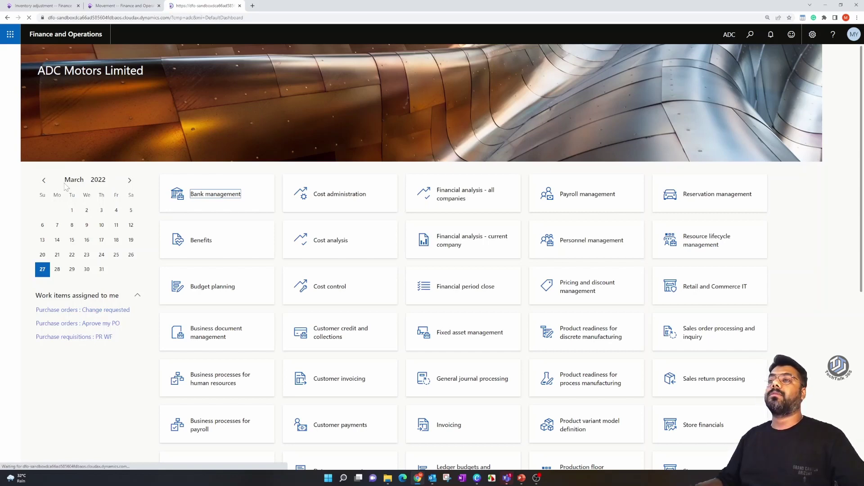
key(ctrl+Tab)
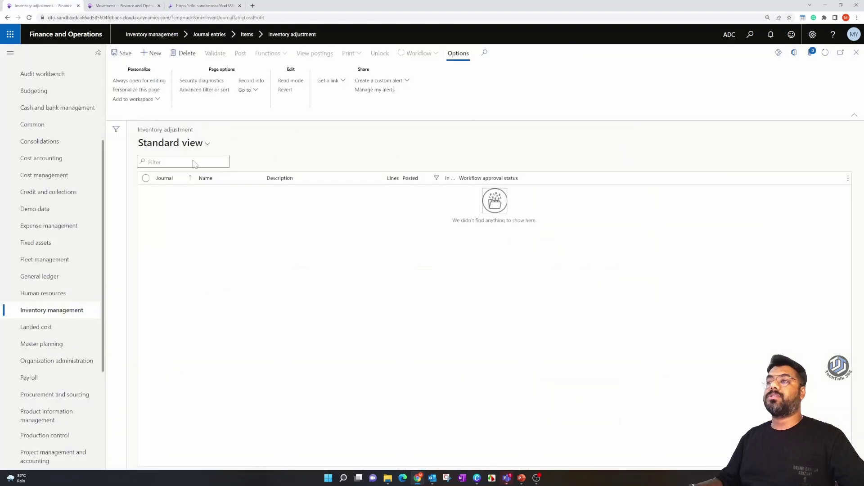
Open the journal settings of the Inventory and warehouse management parameters.
click(64, 310)
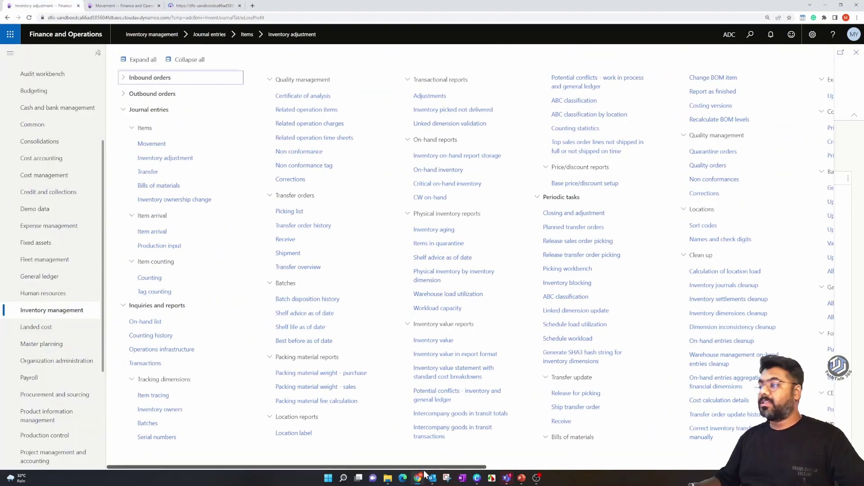
drag(436, 471, 643, 471)
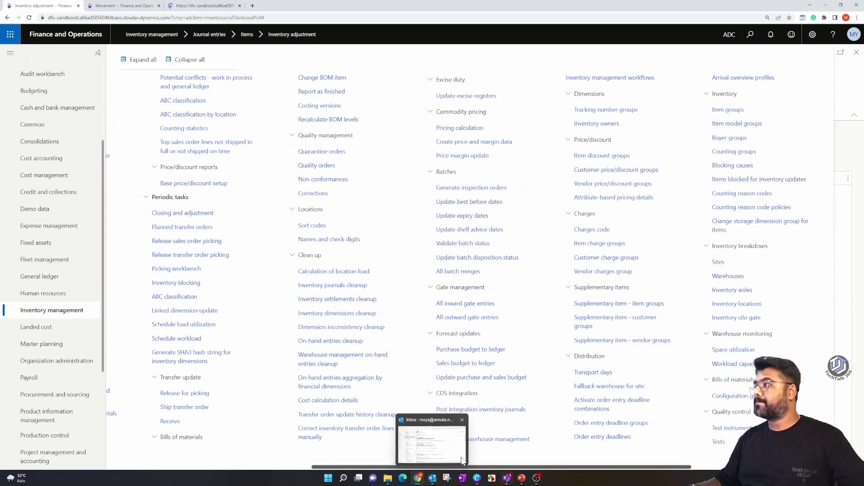
click(492, 443)
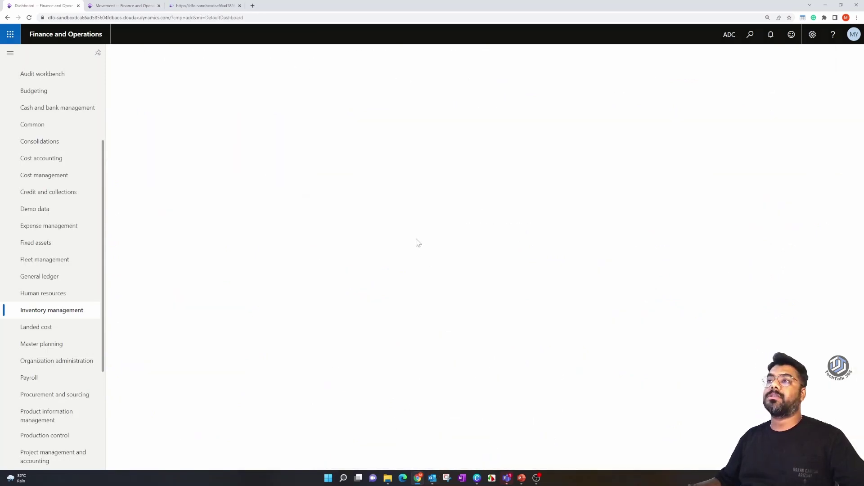
click(135, 130)
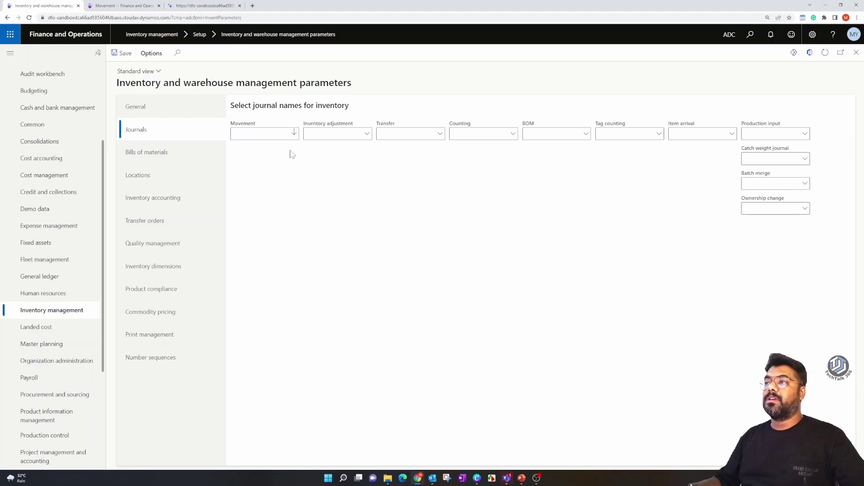
Set the default journal names to Movjornl for Movement and InvAdj for Inventory adjustment, and close the parameters.
click(294, 134)
click(320, 178)
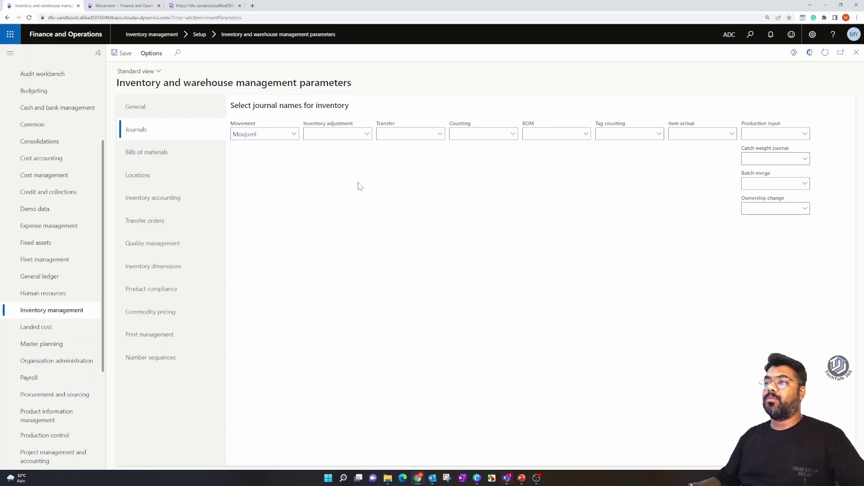
click(367, 134)
click(318, 160)
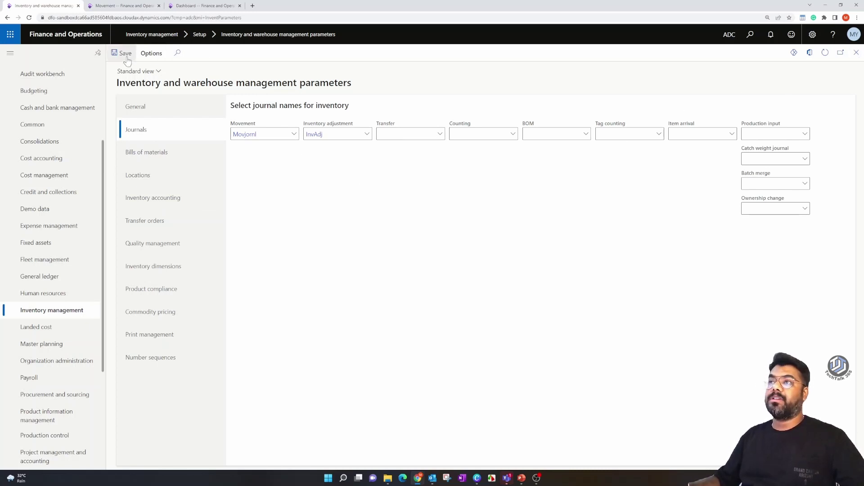
click(856, 53)
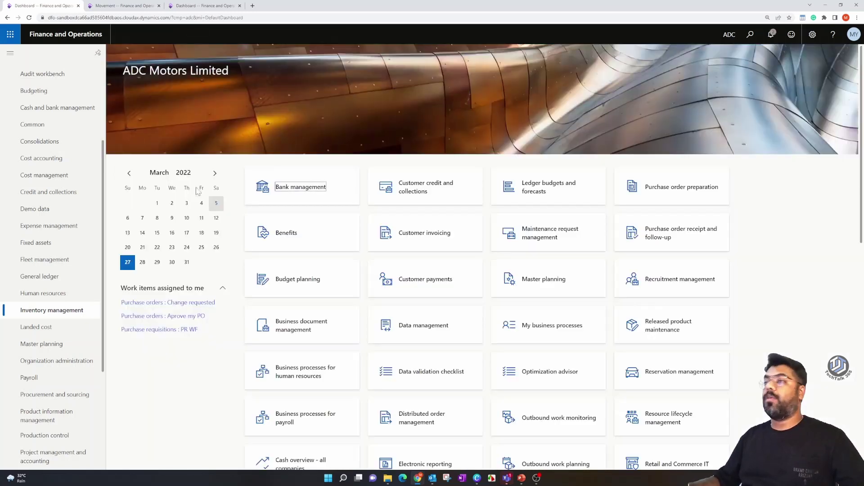
Start a new journal on the Inventory adjustment page and check its default journal name.
click(49, 311)
click(202, 158)
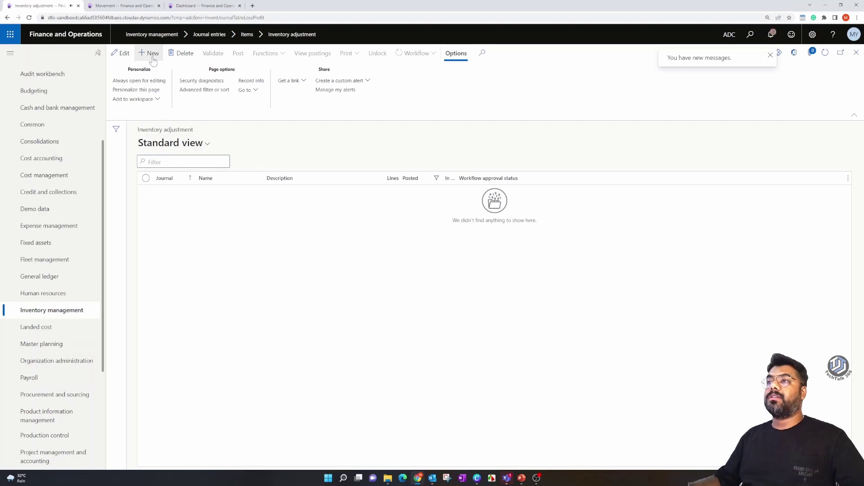
key(alt+n)
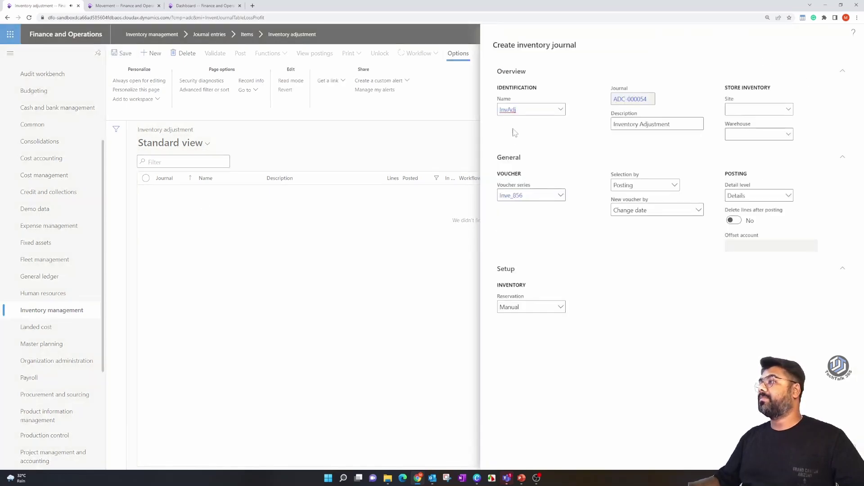
double_click(501, 111)
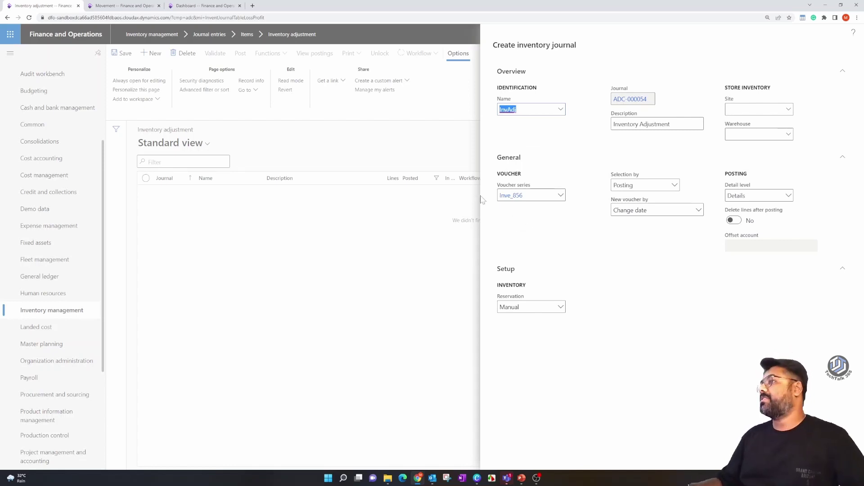
Create the inventory adjustment journal for warehouse CS and add a line for item P-000005.
click(788, 134)
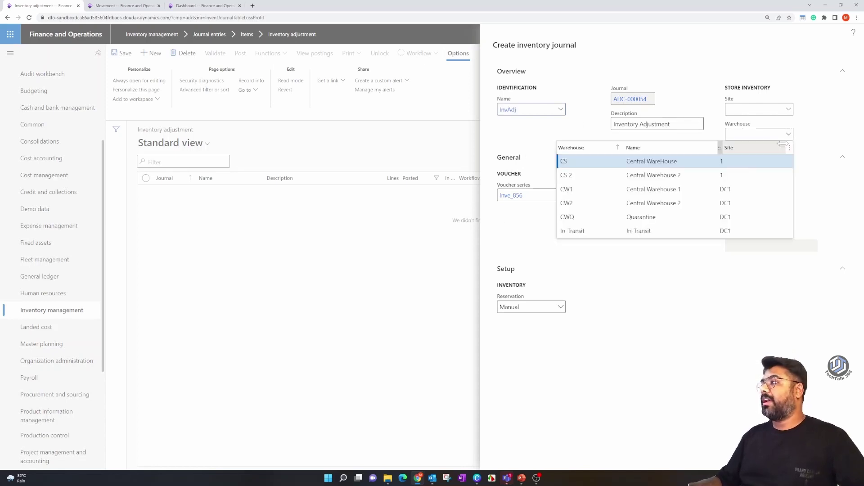
click(601, 160)
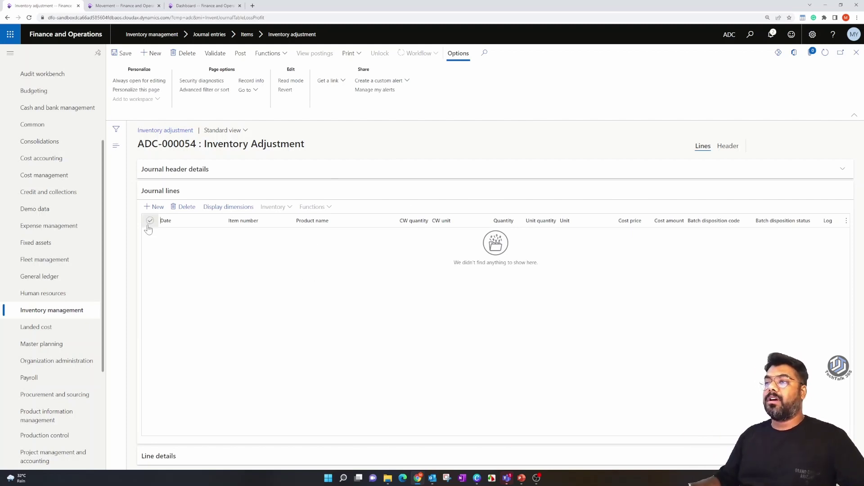
click(154, 207)
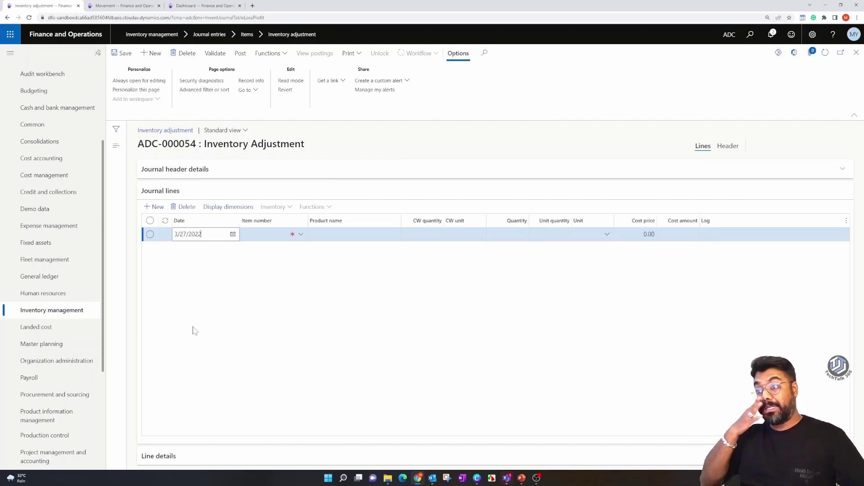
click(301, 235)
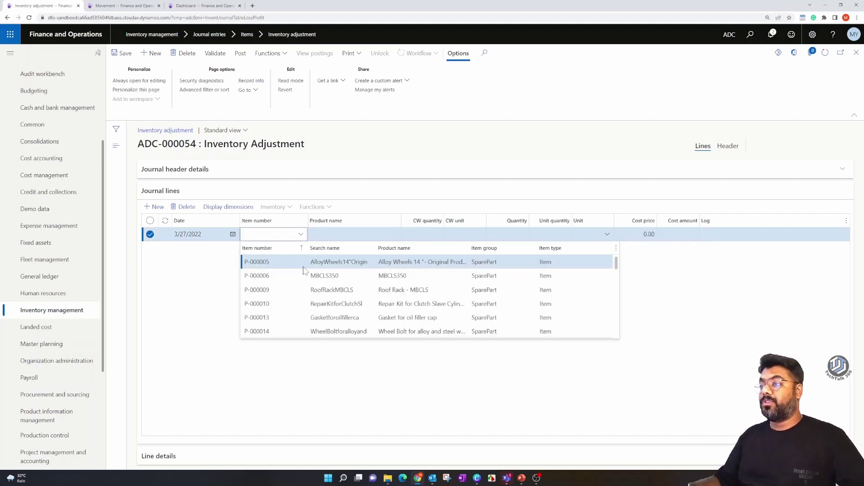
click(306, 262)
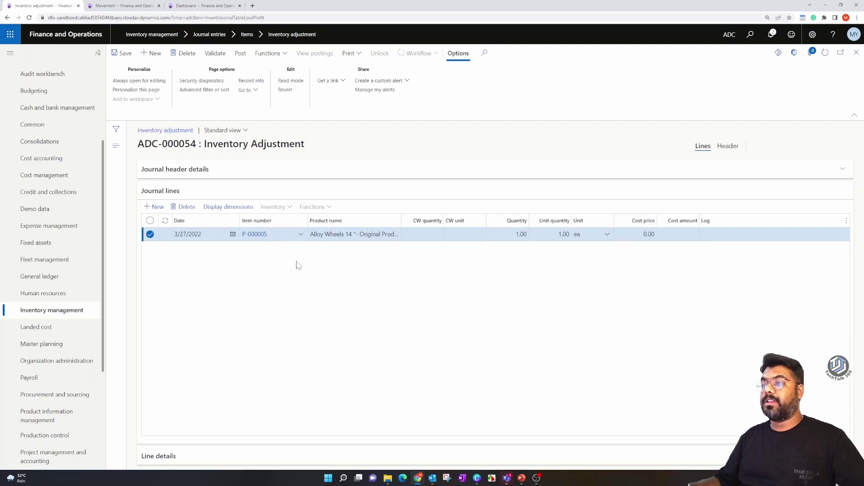
Add a second journal line for item P-000009, the roof rack.
key(alt+n)
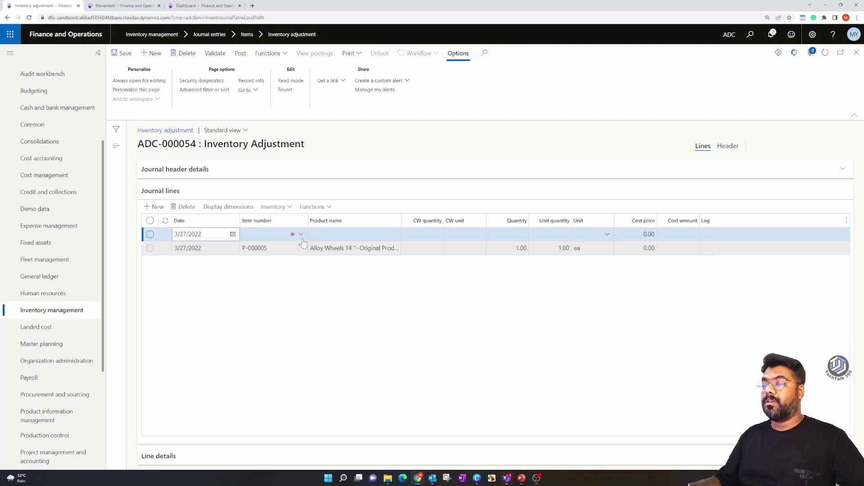
click(302, 237)
click(303, 235)
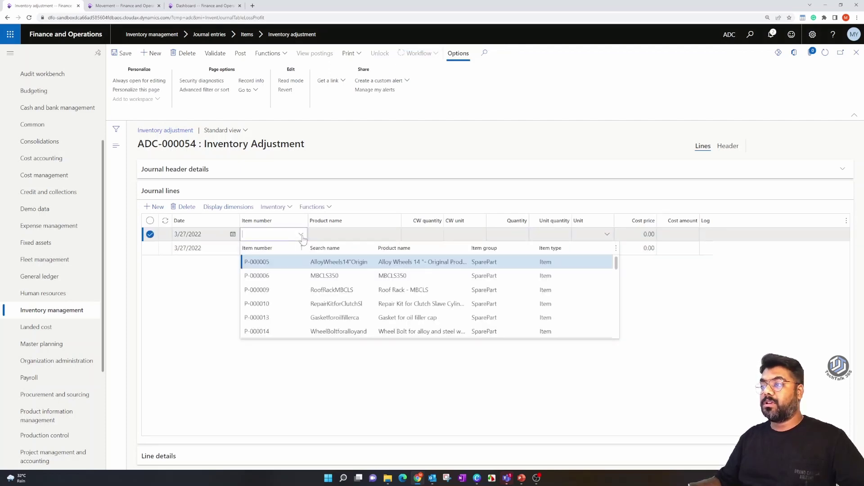
key(Down)
key(Down)
key(Return)
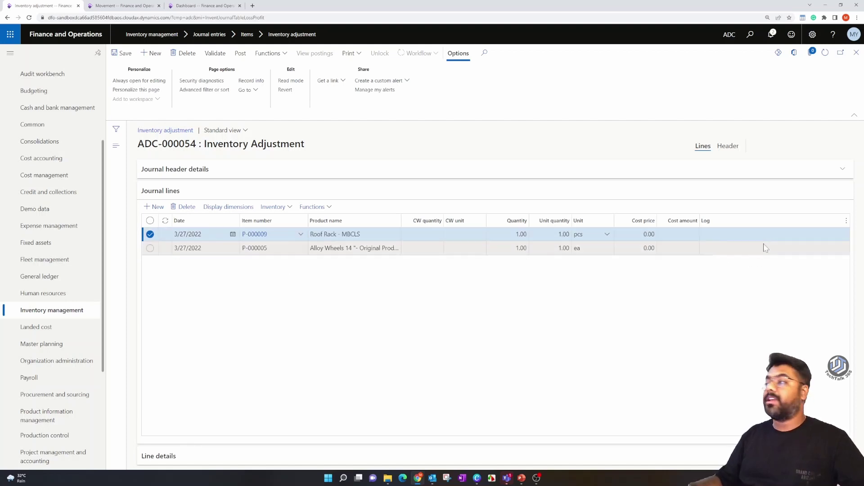
Check the offset account on the Movement journal line for comparison, and return to the inventory adjustment journal.
click(121, 5)
drag(592, 433, 649, 433)
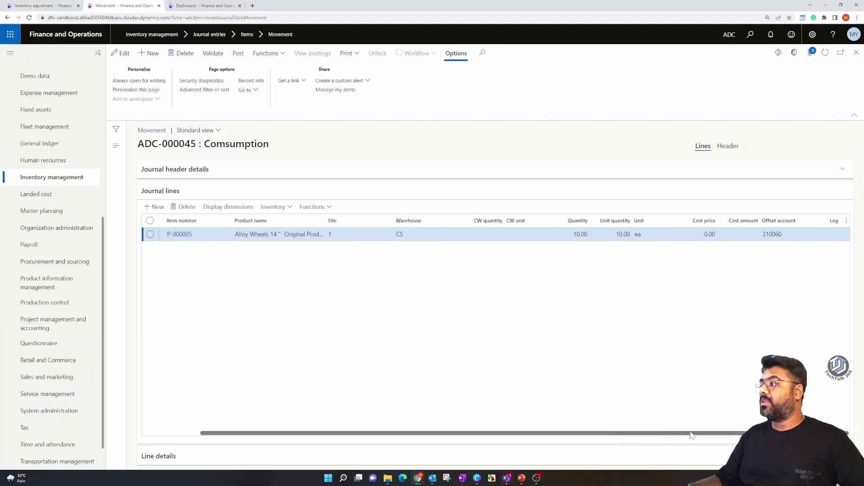
click(772, 234)
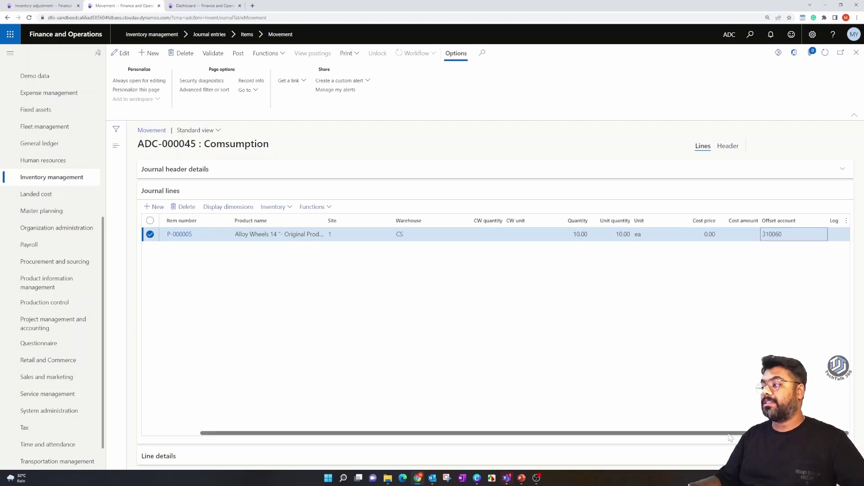
drag(734, 433, 678, 433)
click(43, 6)
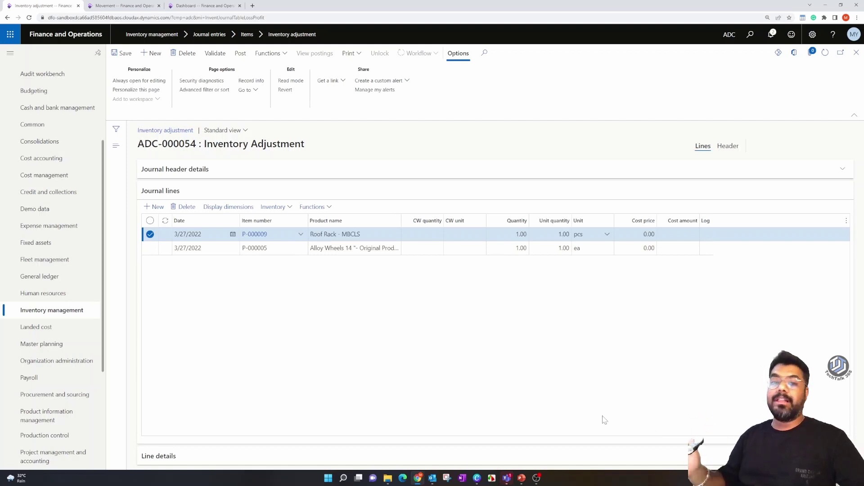
Set the quantity of the P-000005 alloy wheels line to -1.
click(537, 275)
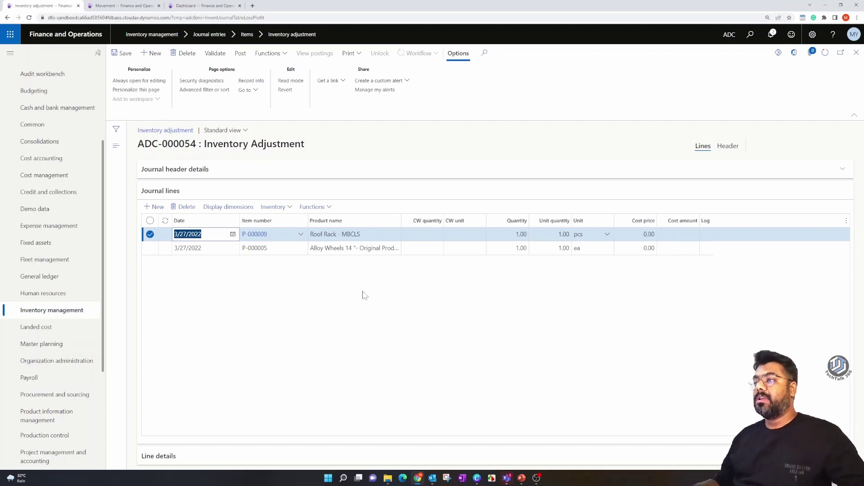
click(383, 234)
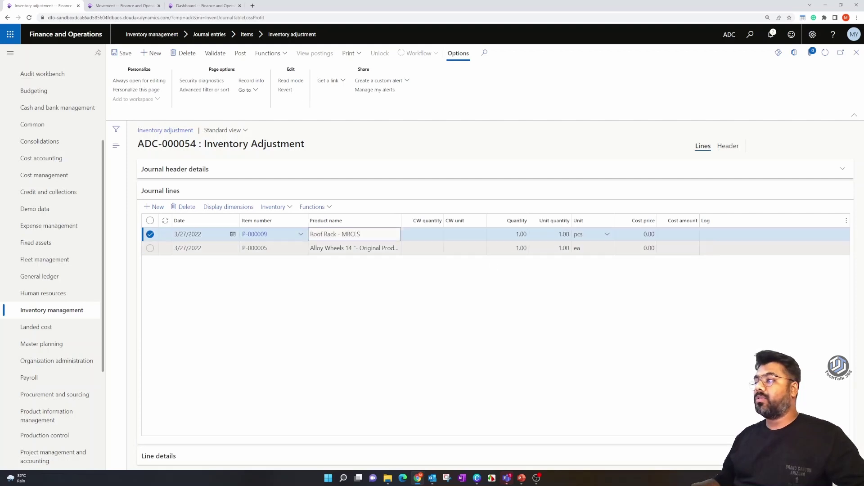
click(513, 234)
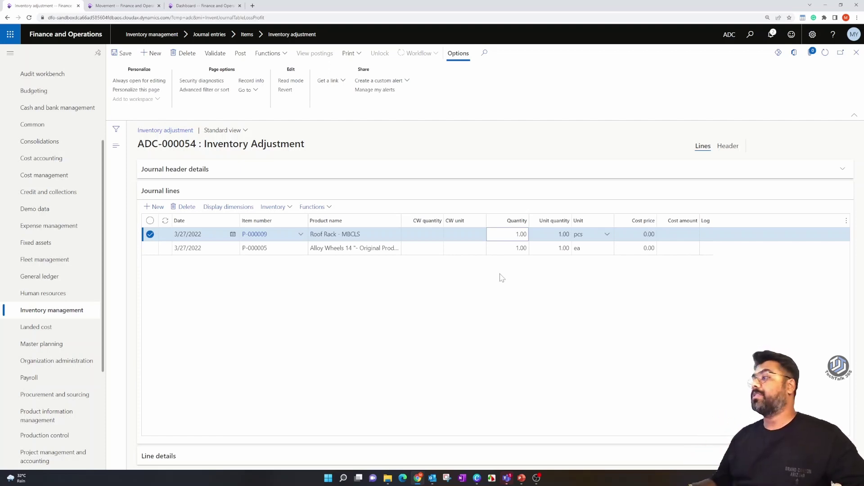
key(Down)
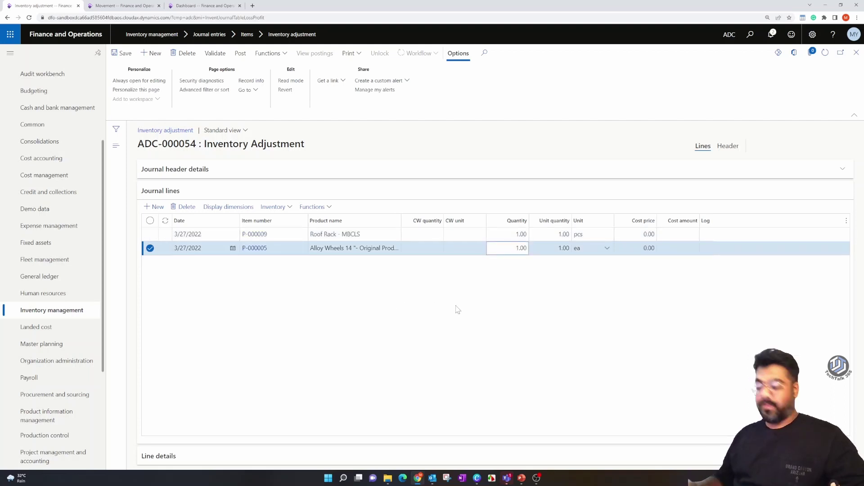
click(459, 325)
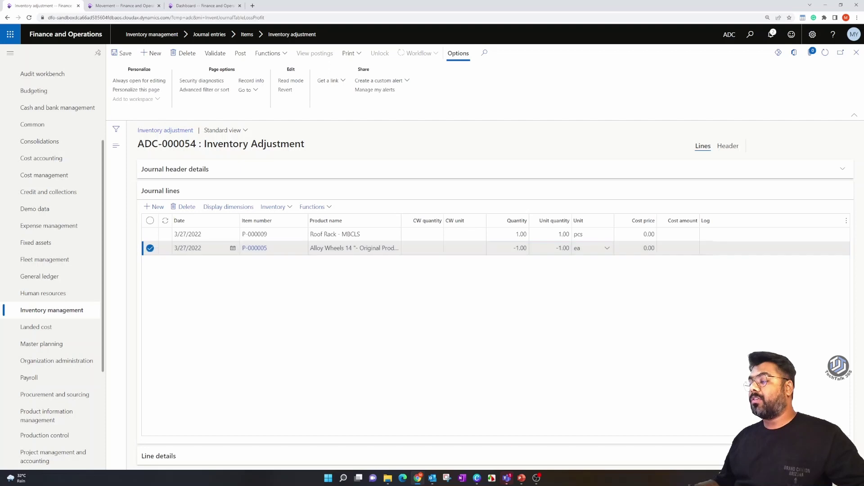
Set the cost price of the P-000009 roof rack line to 100, and check the cost price field of the P-000005 line.
click(509, 234)
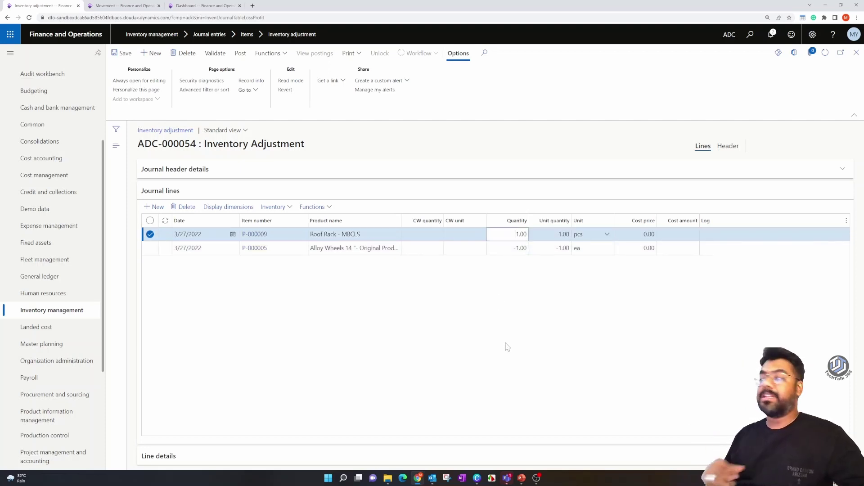
key(Tab)
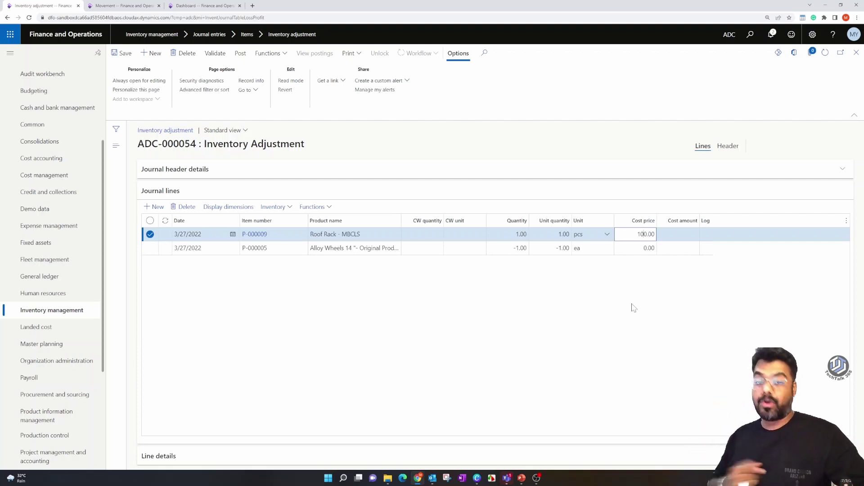
click(461, 248)
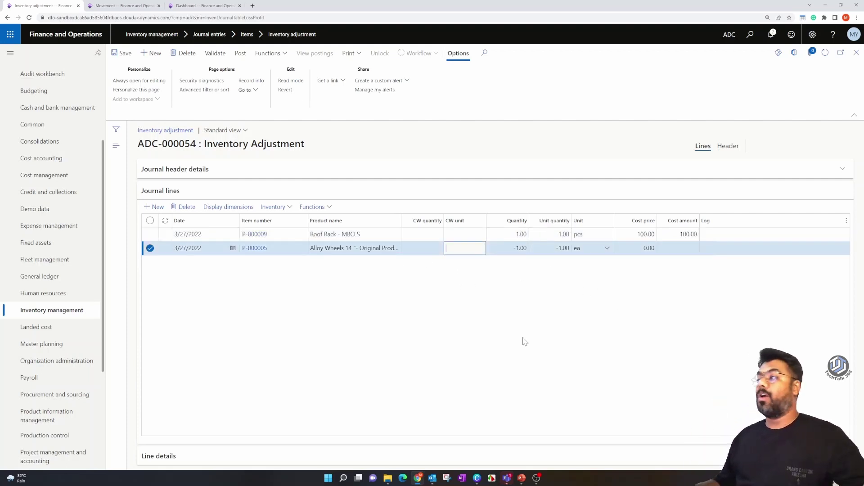
click(635, 249)
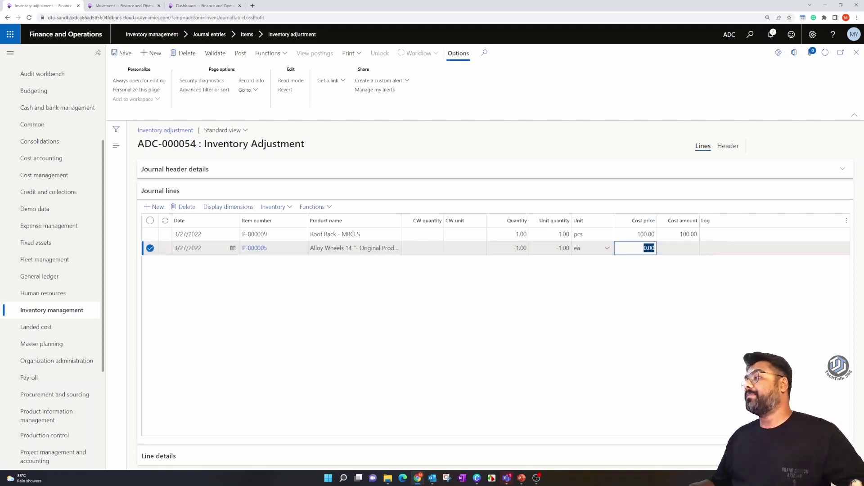
click(556, 320)
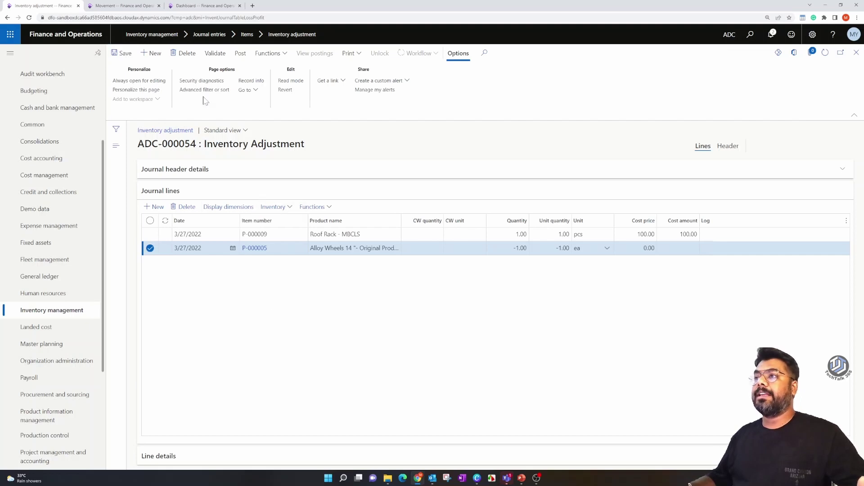
Validate the inventory adjustment journal and post it without transferring posting errors to a new journal.
click(215, 54)
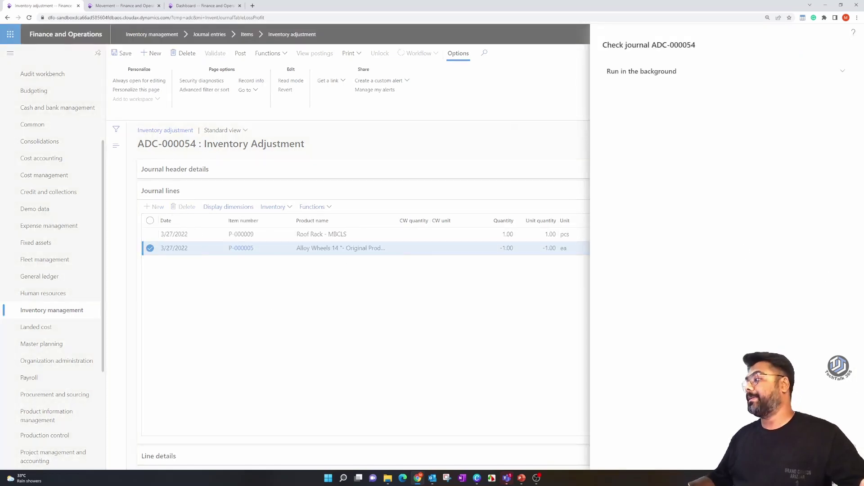
key(Return)
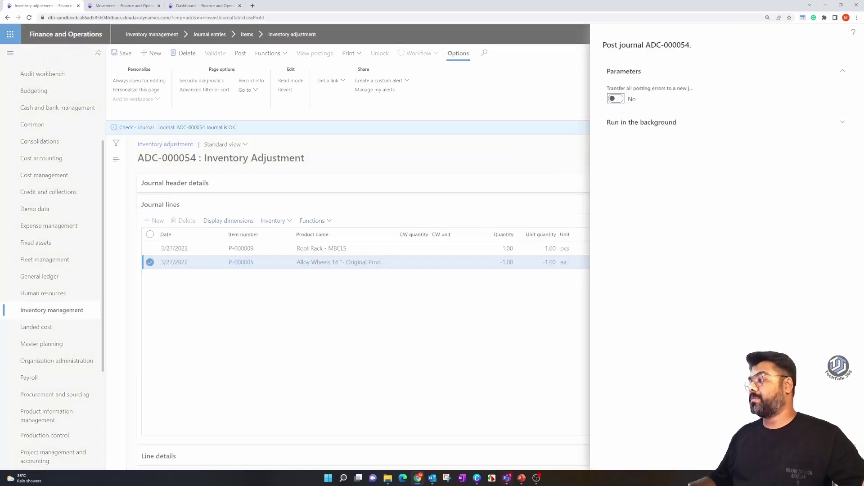
key(Return)
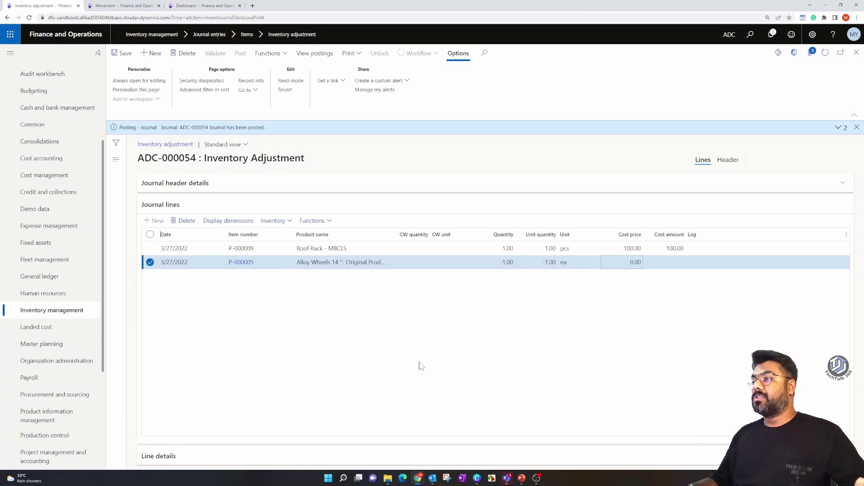
Open the inventory transactions of the posted P-000005 line.
click(293, 225)
click(604, 312)
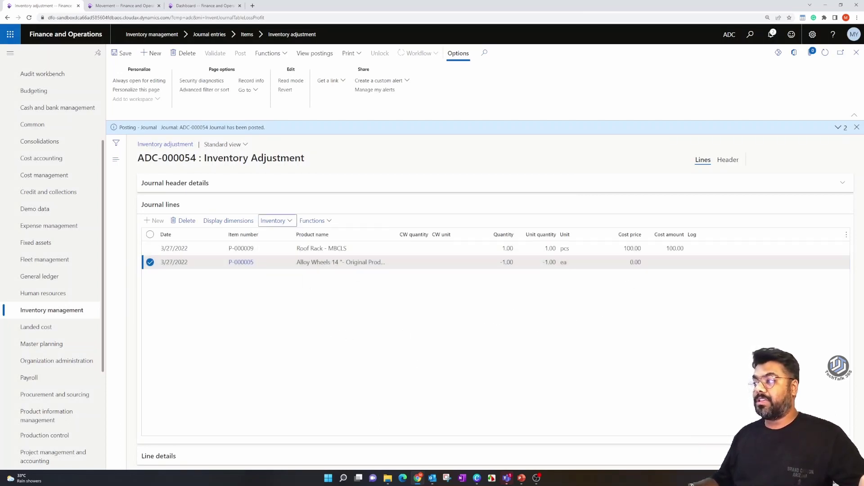
click(288, 222)
click(405, 319)
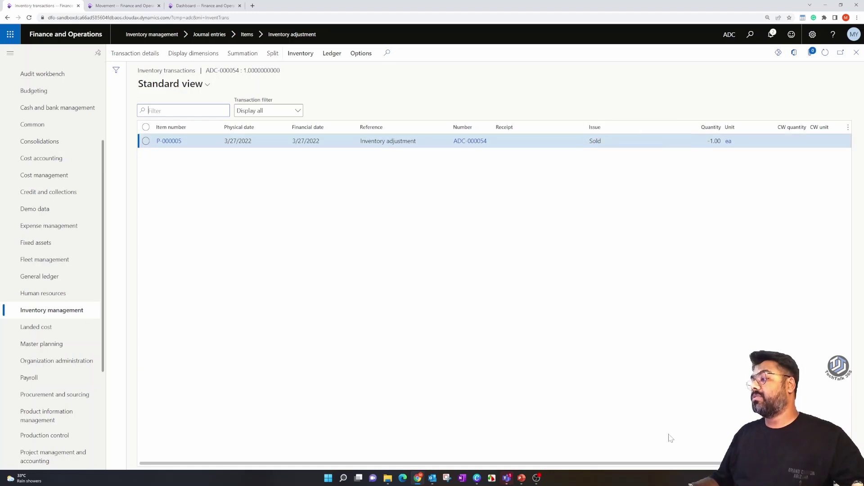
Examine the reference and cost amount of the P-000005 inventory transaction.
drag(670, 464, 711, 464)
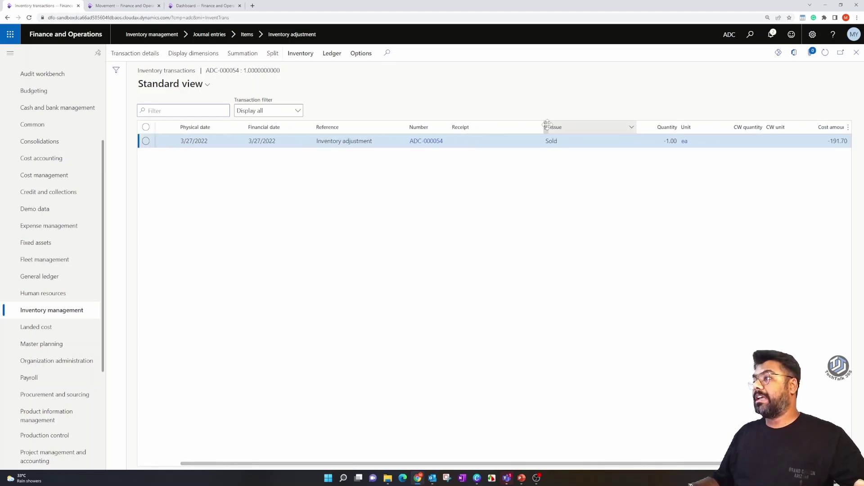
drag(652, 464, 611, 463)
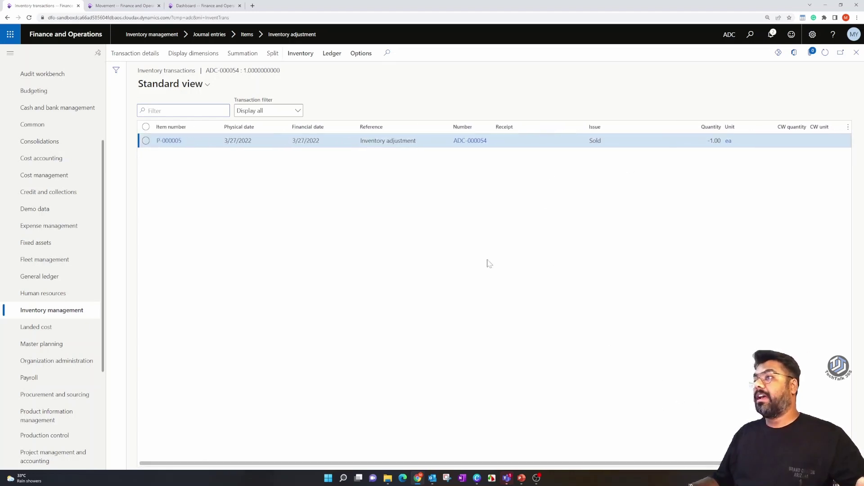
drag(415, 141, 359, 141)
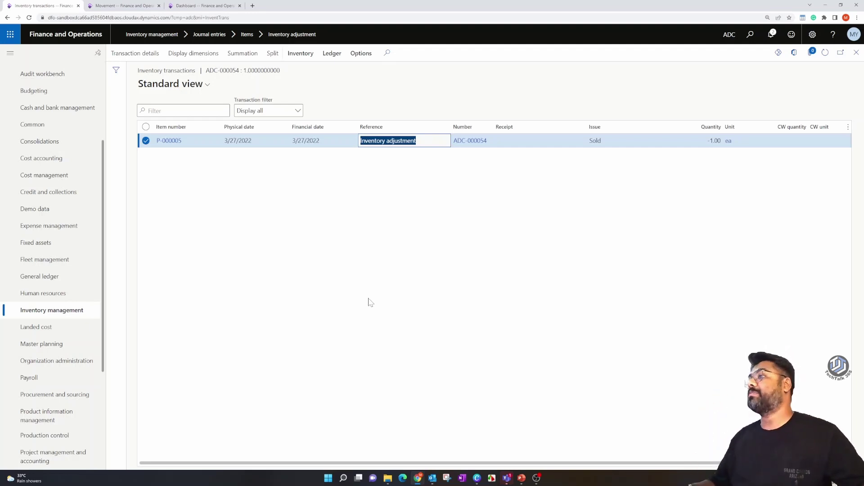
drag(525, 463, 693, 479)
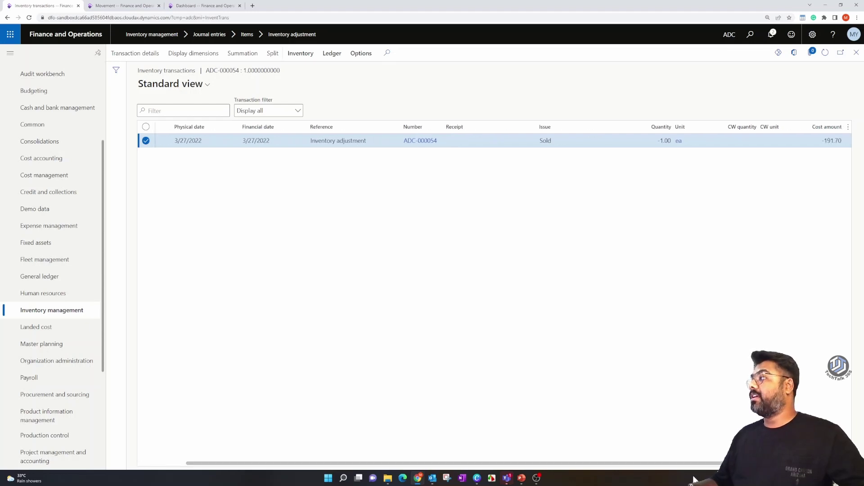
click(813, 143)
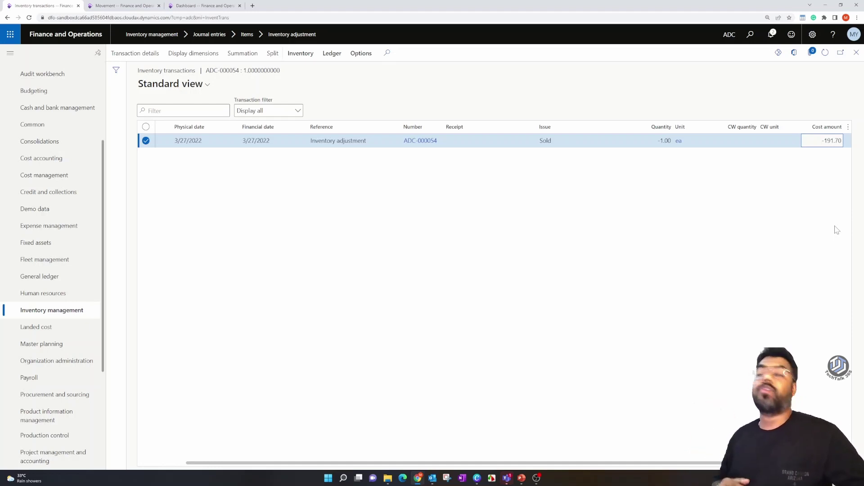
Open the transaction's financial voucher and examine the account and amount of the negative Inventory-Vehicles entry.
click(331, 53)
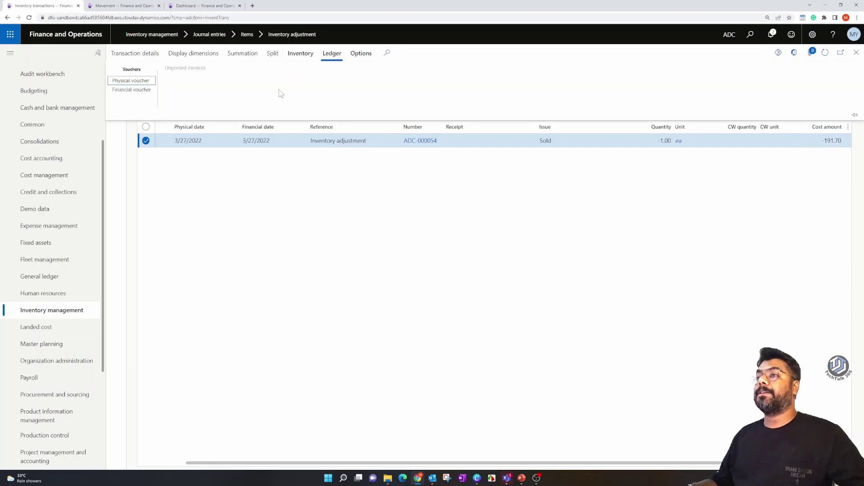
click(131, 90)
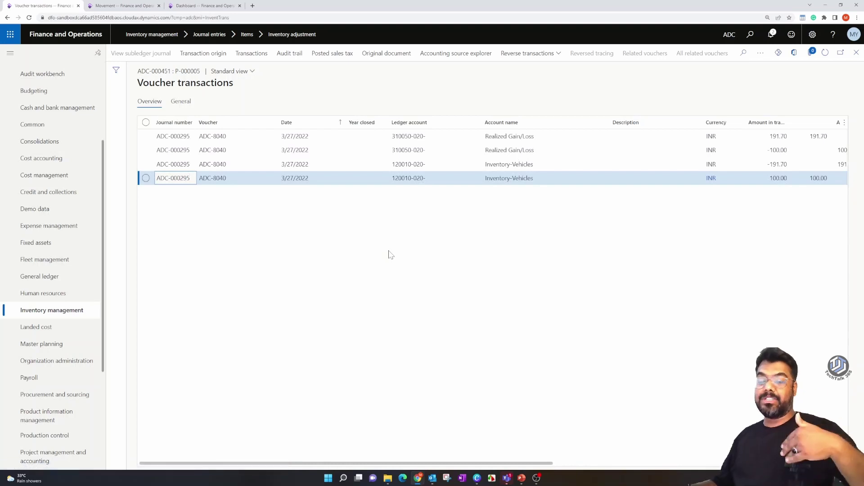
click(509, 164)
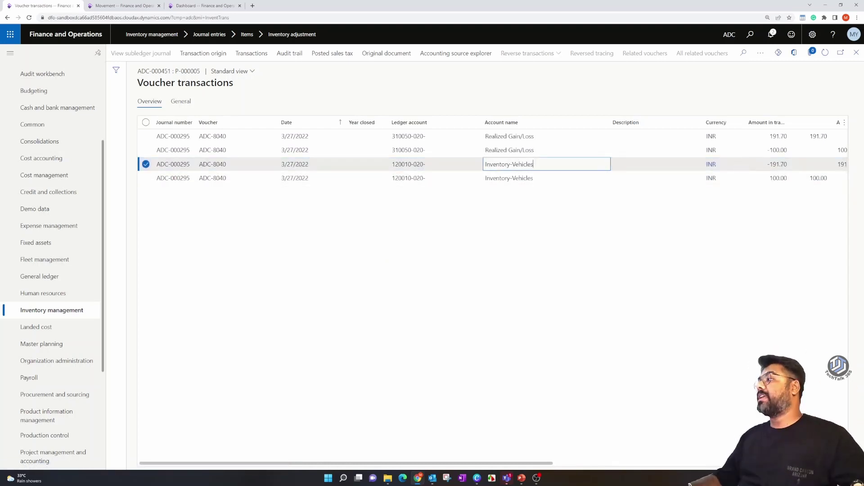
click(777, 164)
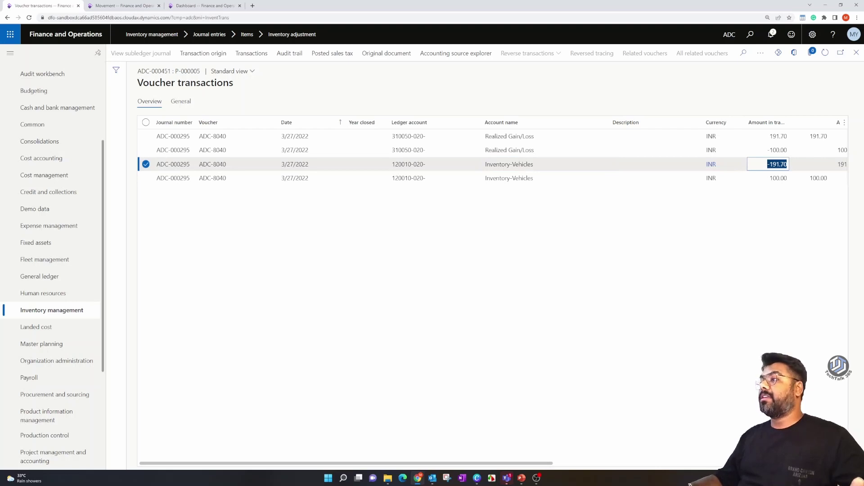
Examine the ledger accounts and amounts of the Inventory-Vehicles and Realized Gain/Loss entries in the voucher.
click(401, 164)
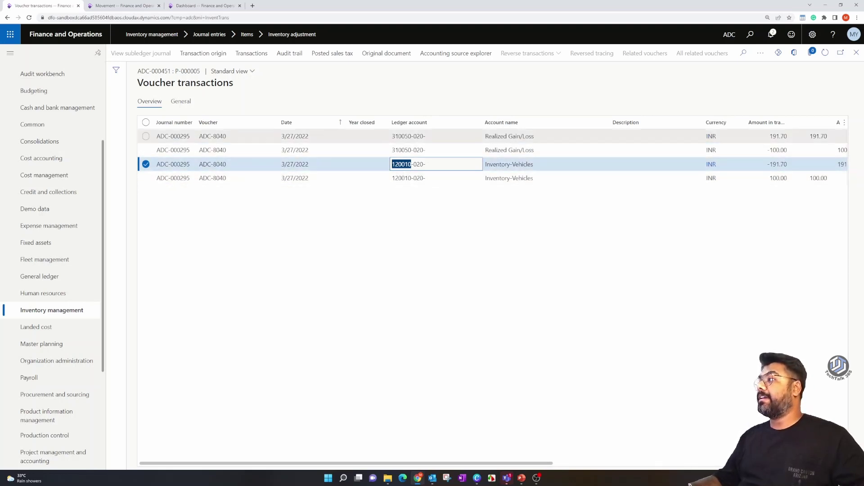
click(778, 136)
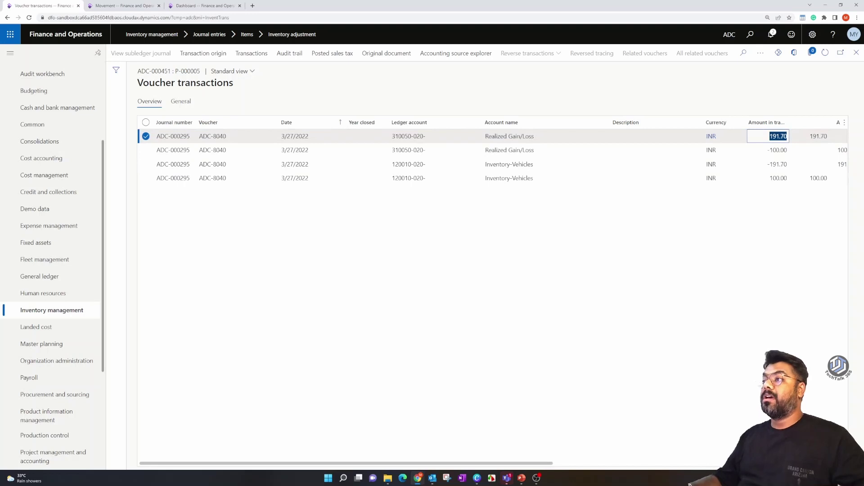
click(400, 136)
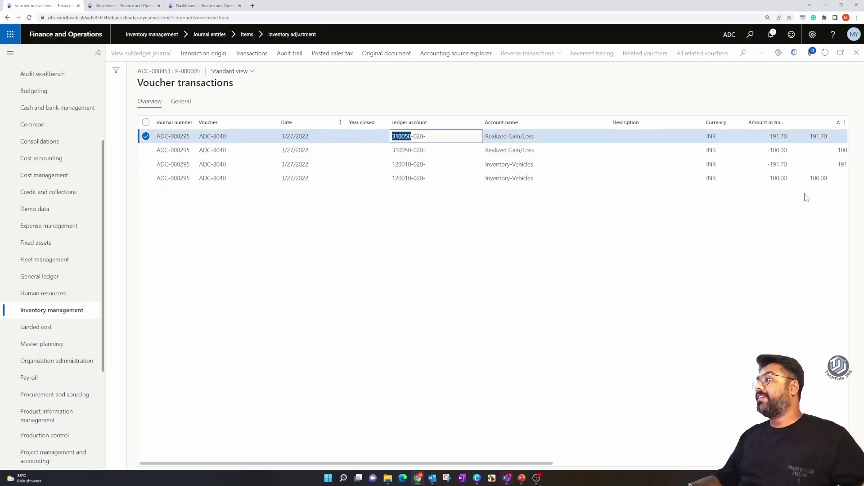
click(770, 178)
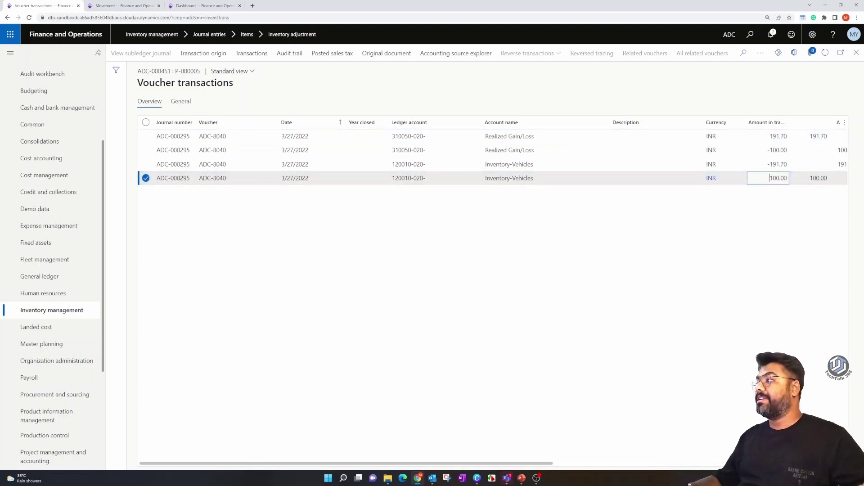
click(411, 178)
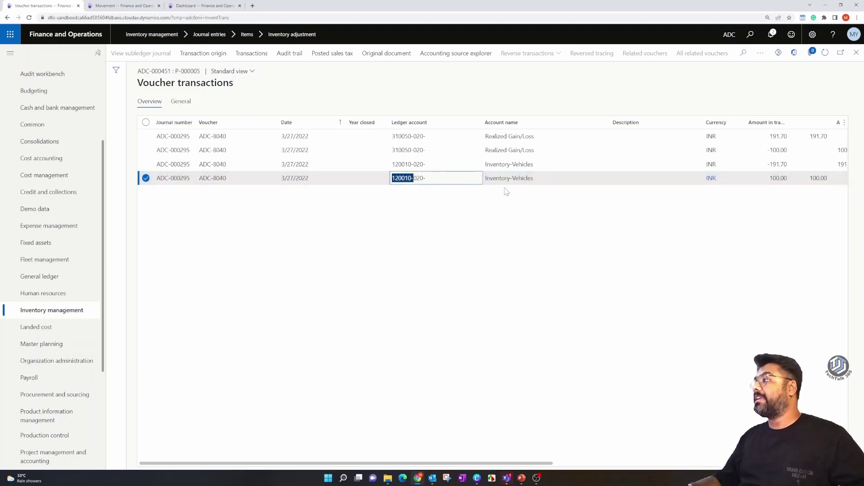
click(715, 150)
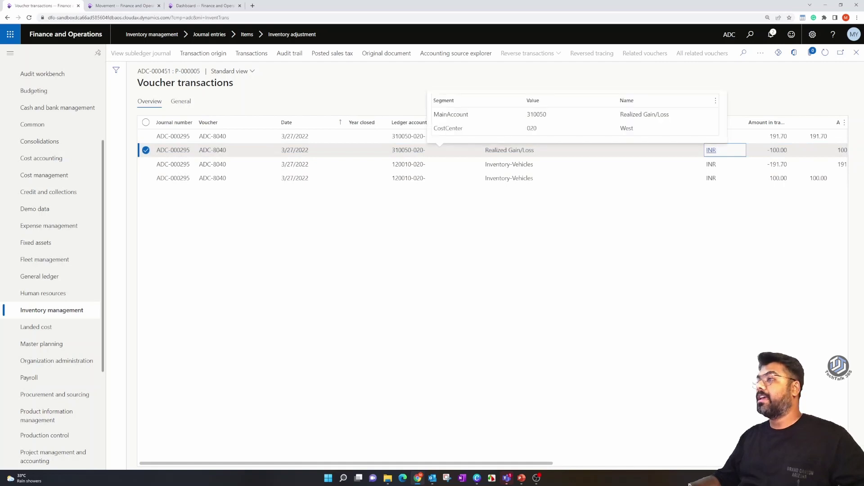
click(405, 150)
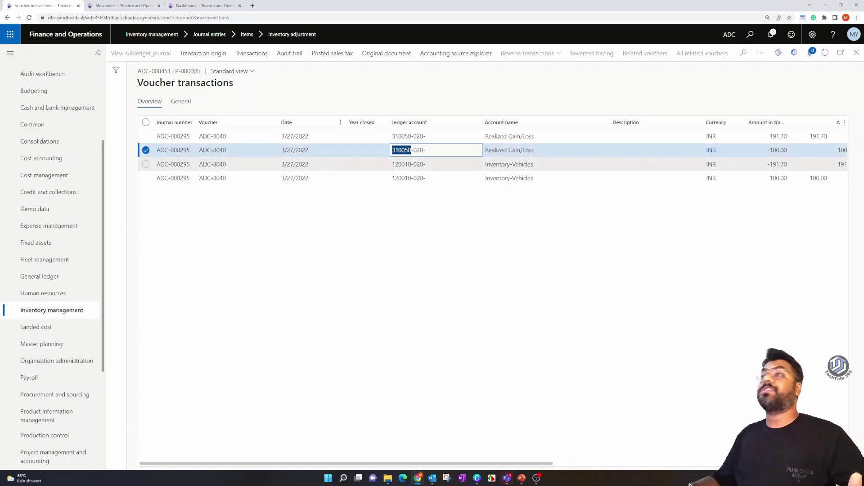
Open the Inventory management posting setup in the separate browser tab that shows the dashboard.
click(130, 7)
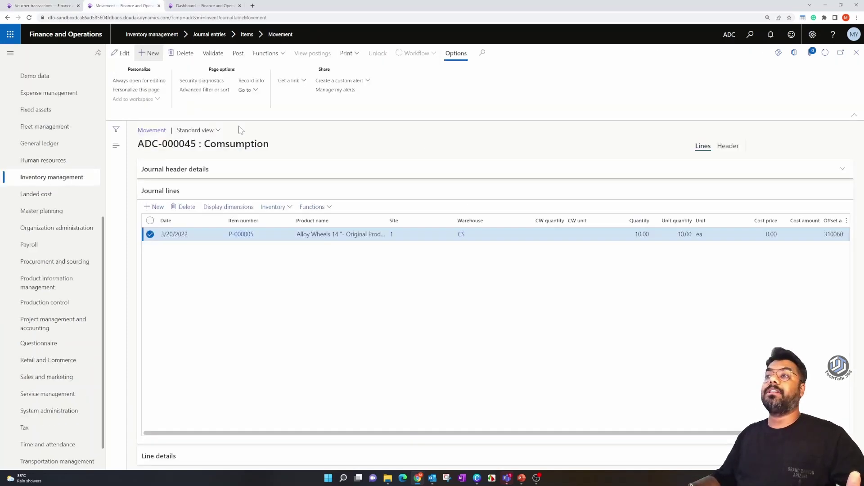
click(51, 177)
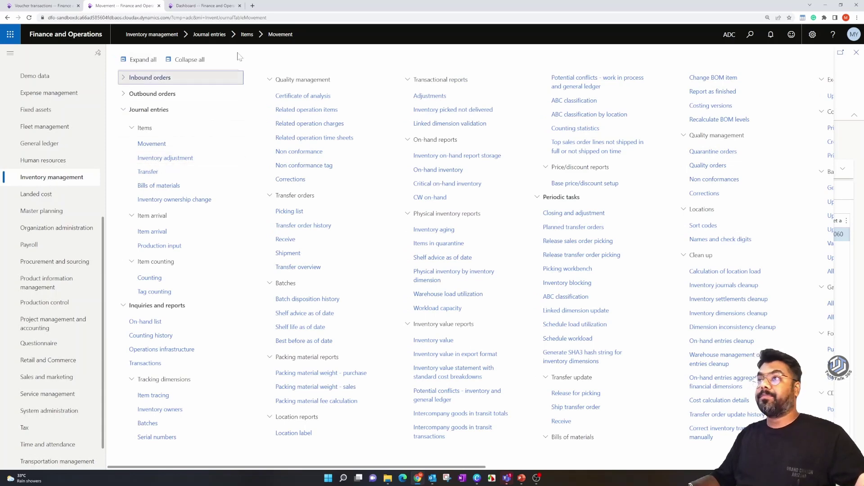
key(ctrl+Tab)
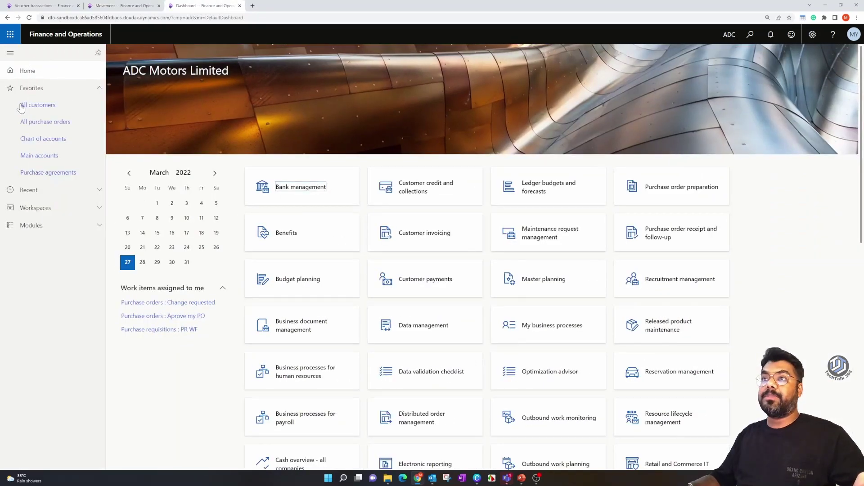
click(34, 226)
scroll(52, 292, down, 4)
click(65, 284)
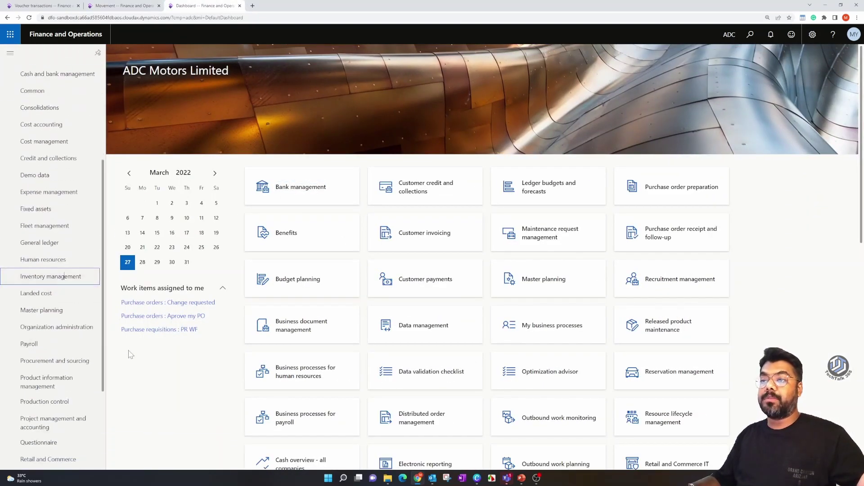
drag(424, 470, 692, 472)
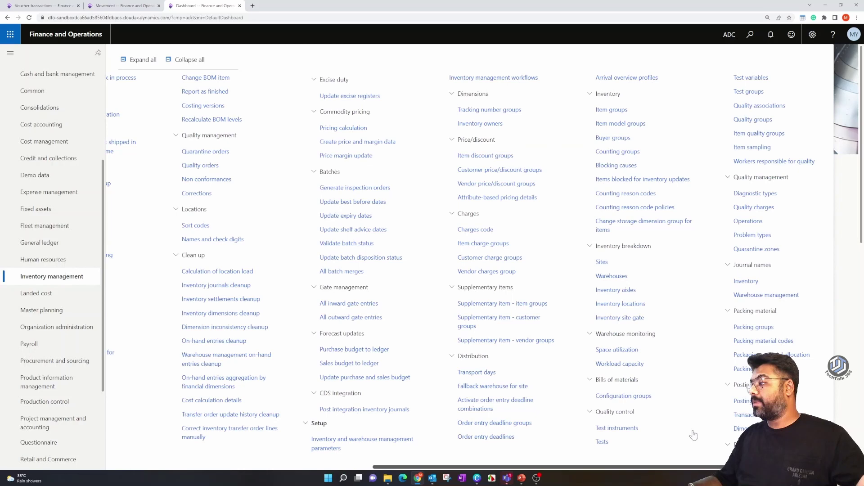
click(743, 401)
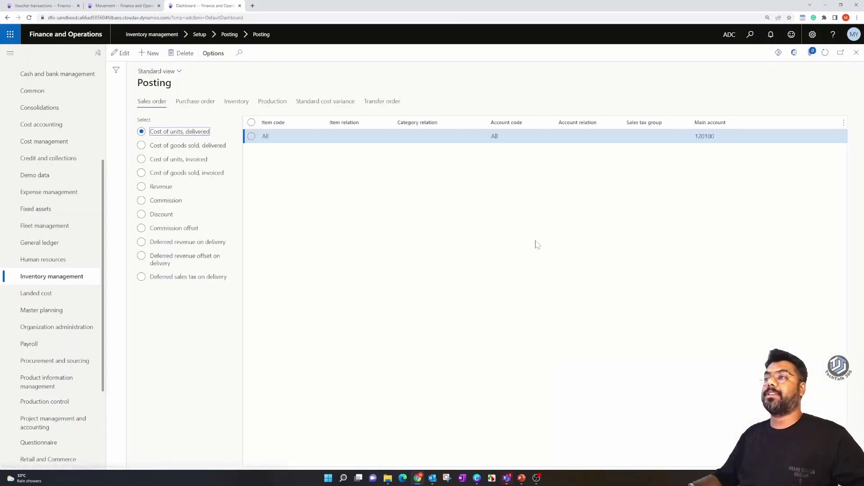
Compare the main accounts set for Inventory expenditure, loss and Inventory expenditure, profit in the inventory posting setup.
click(237, 101)
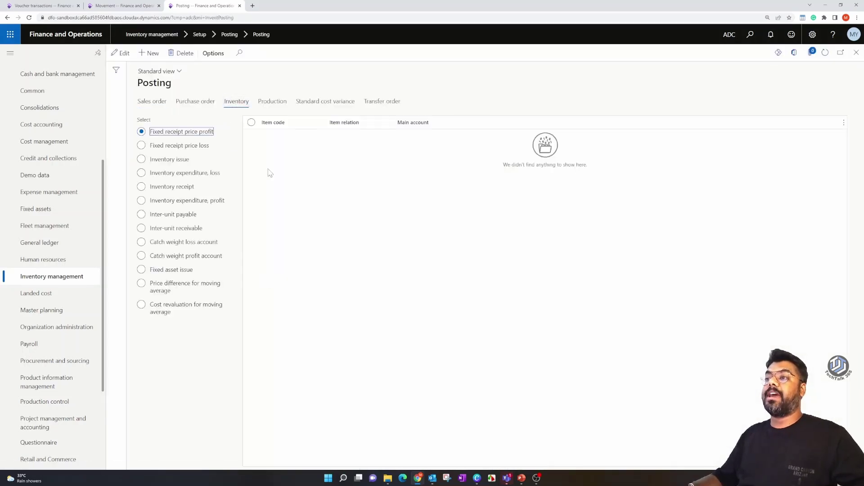
click(163, 174)
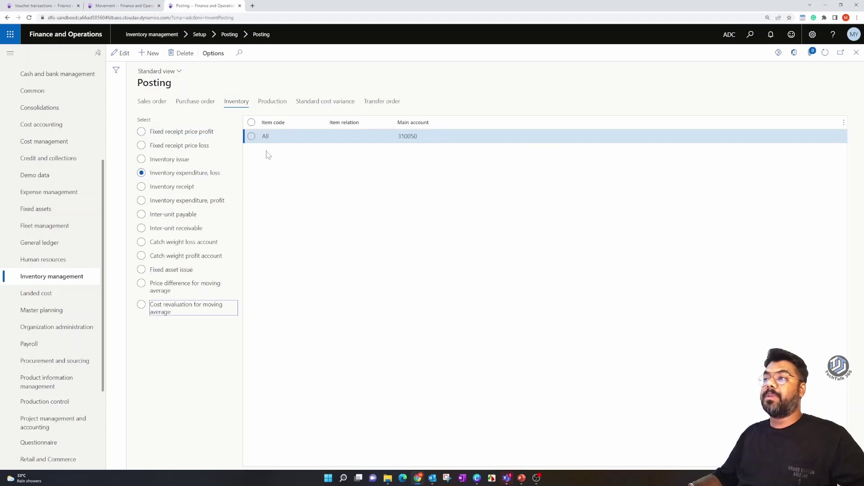
click(207, 201)
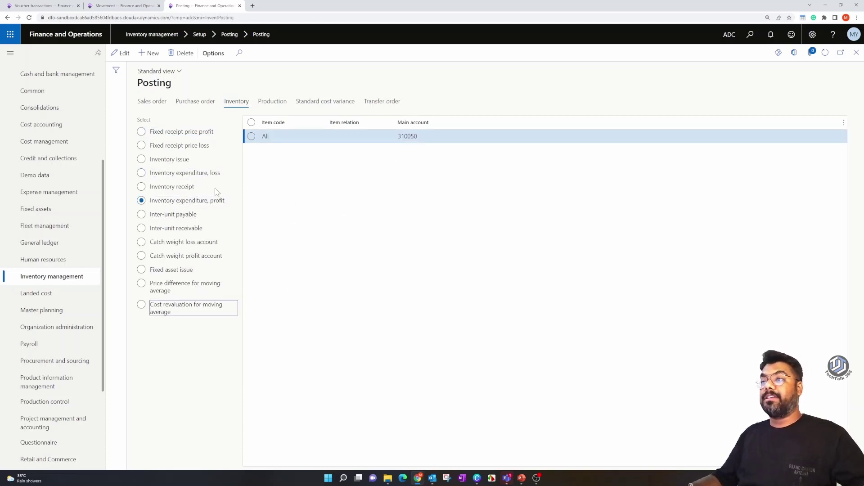
click(184, 174)
click(197, 202)
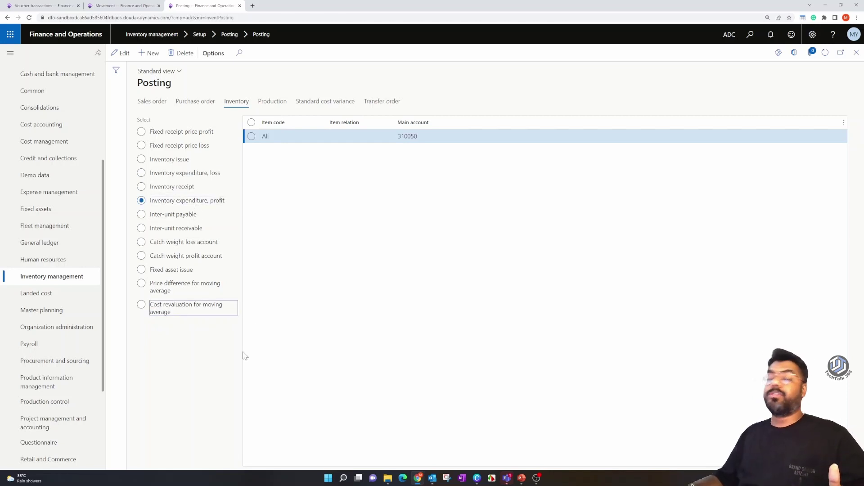
click(196, 173)
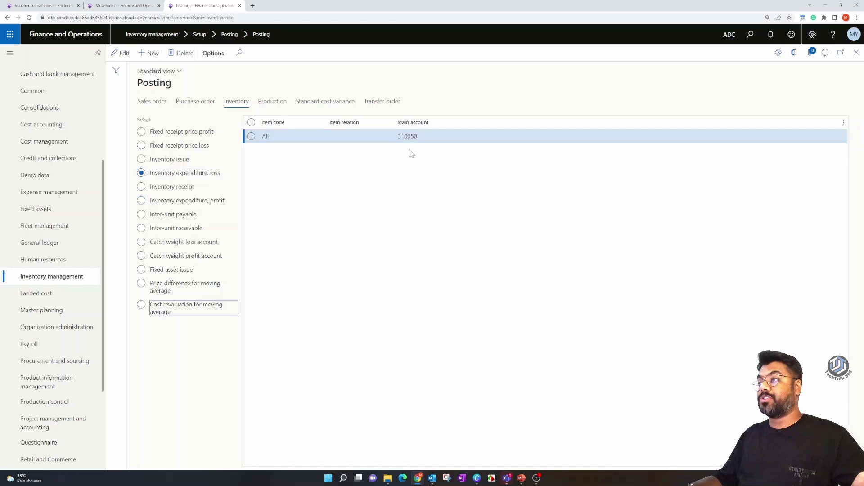
click(209, 204)
click(186, 307)
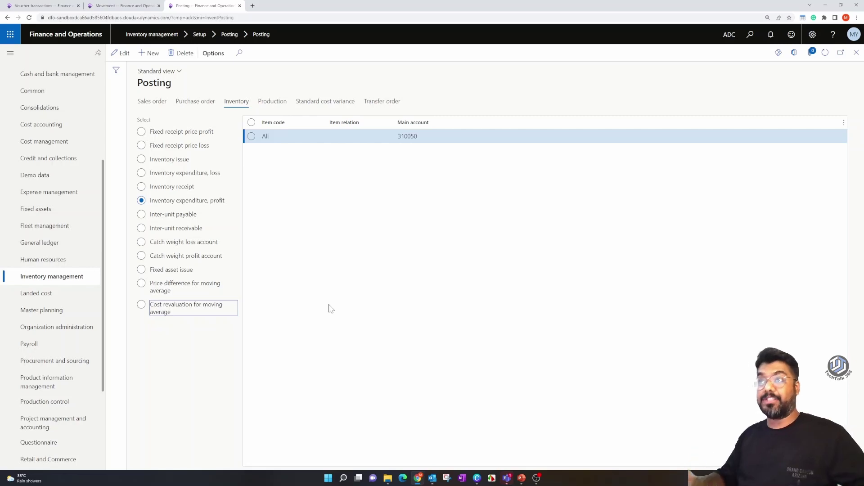
Return to the Consumption movement journal and examine the offset account of its P-000005 line.
click(121, 5)
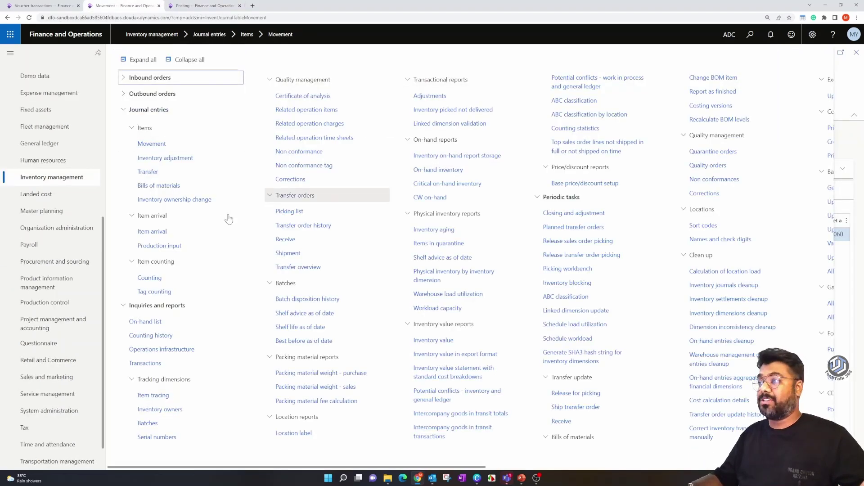
click(152, 144)
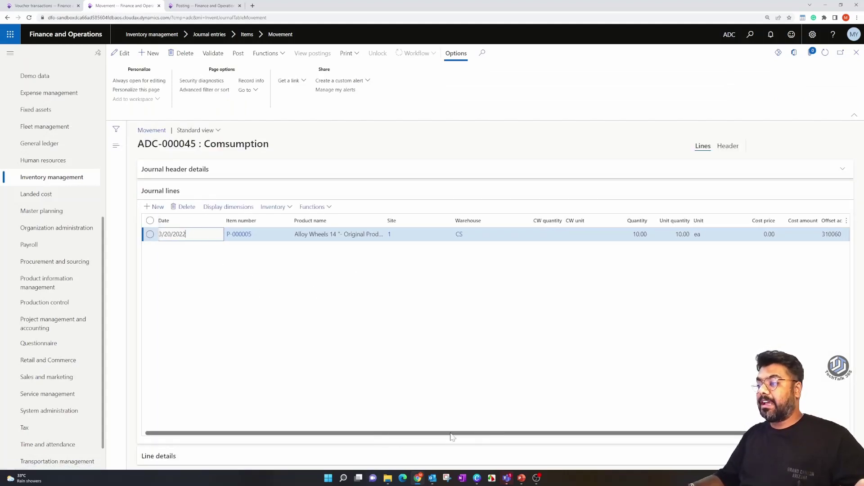
drag(451, 436, 507, 435)
click(781, 241)
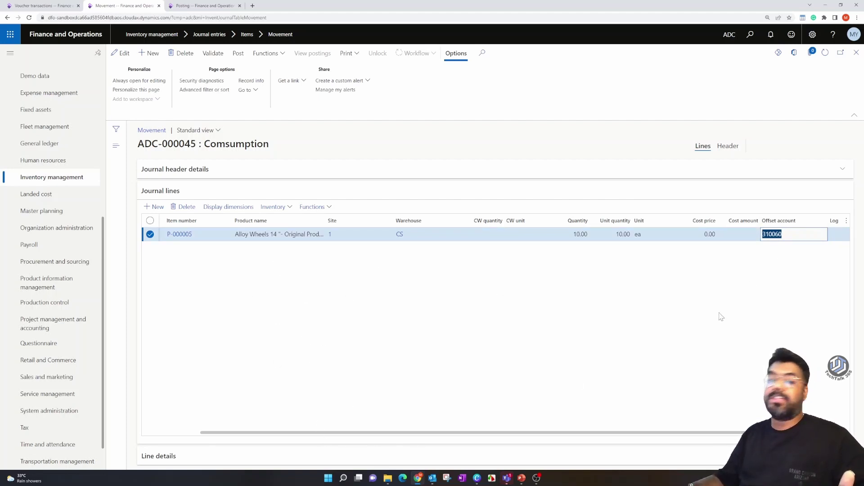
Close the voucher and inventory transactions of the posted adjustment journal, and recheck the inventory expenditure posting setup.
click(54, 6)
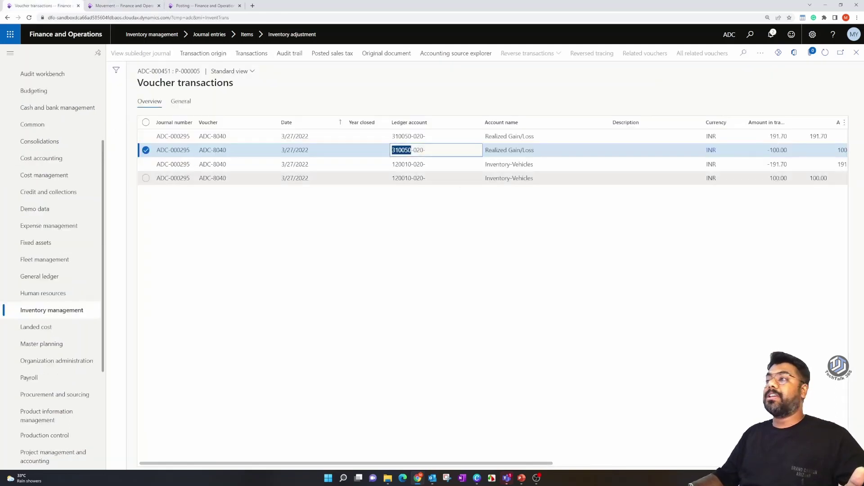
click(857, 52)
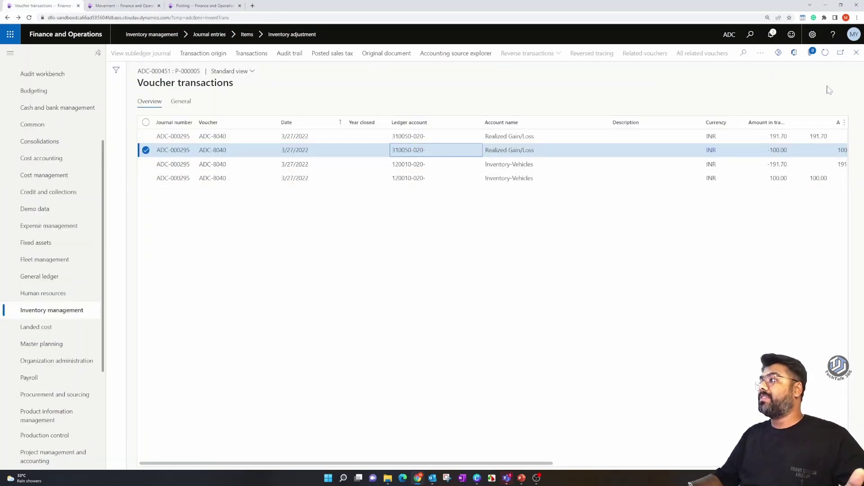
click(856, 52)
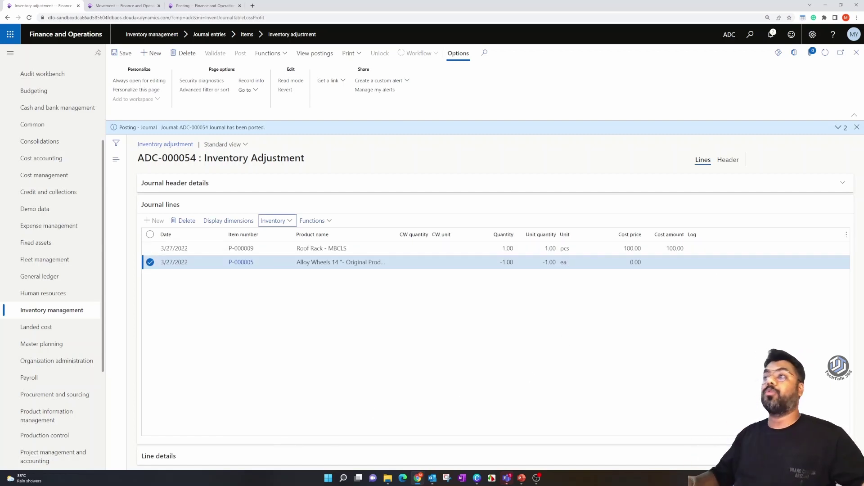
click(221, 8)
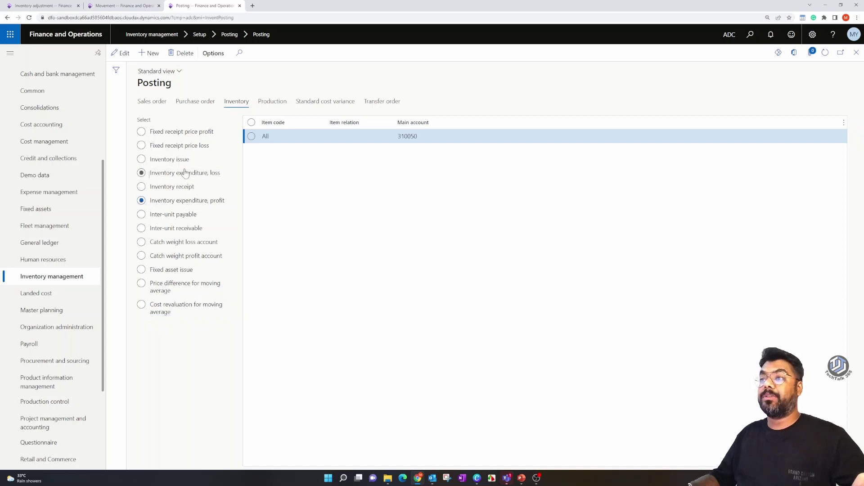
click(45, 6)
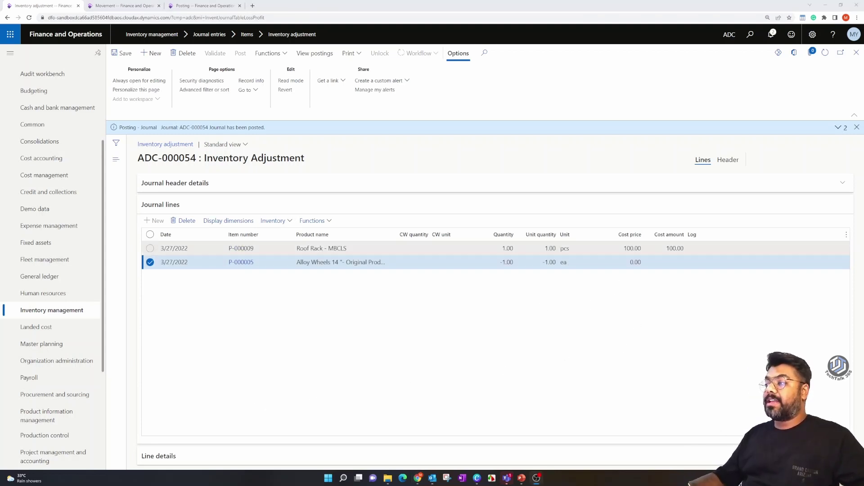
Compare the cost prices of the P-000009 and P-000005 lines in the posted adjustment journal.
click(632, 248)
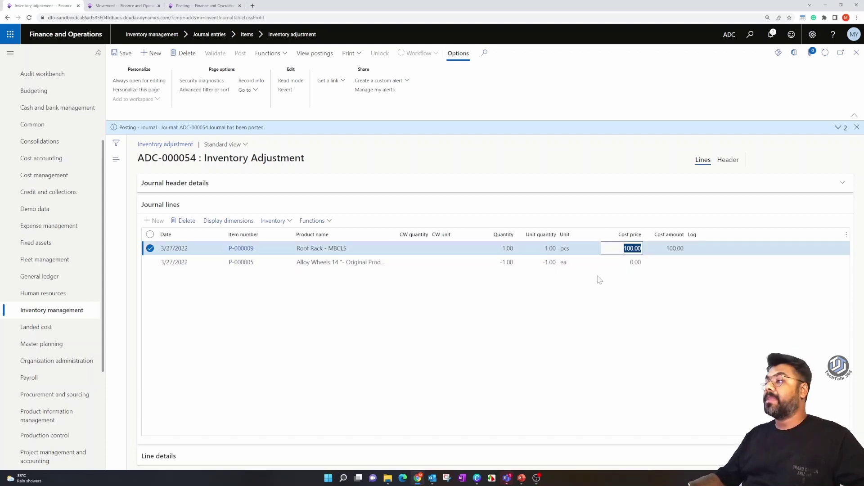
click(630, 262)
double_click(635, 262)
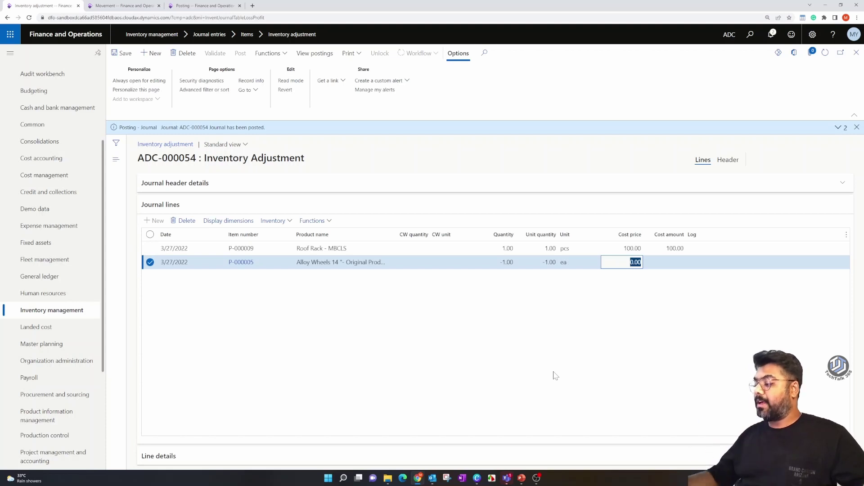
click(466, 377)
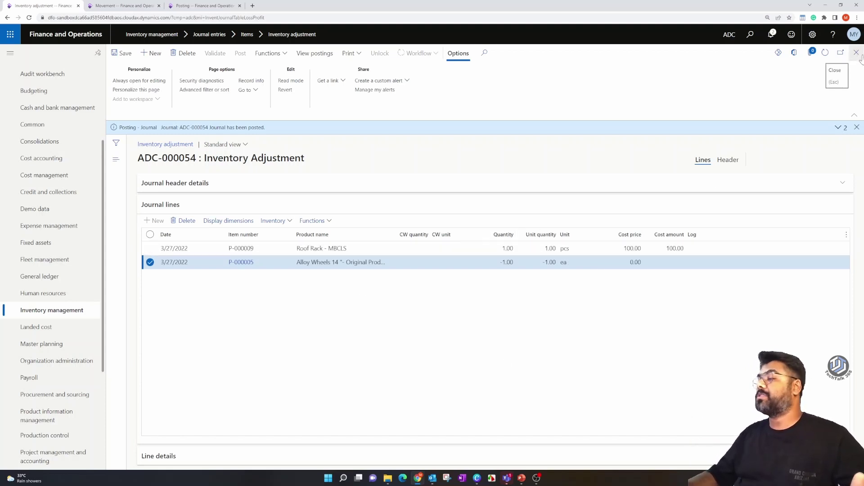
Leave the posted journal and create a new InvAdj inventory adjustment journal for site 1 and warehouse CS.
key(Escape)
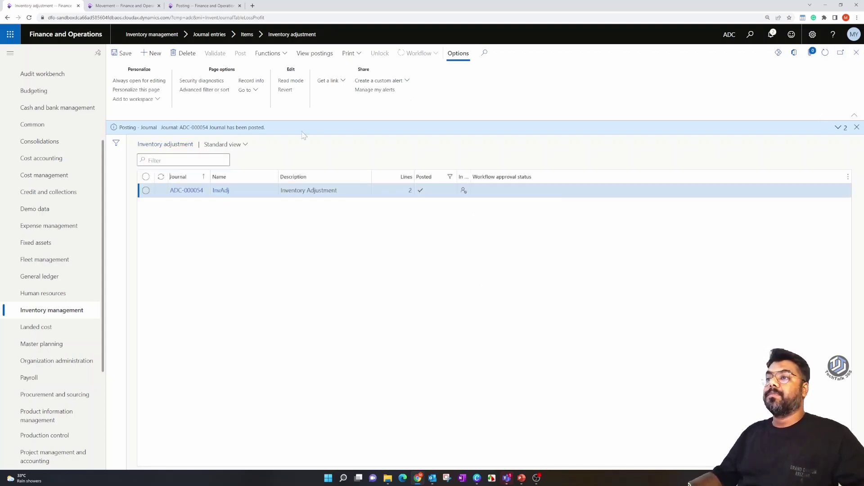
key(alt+n)
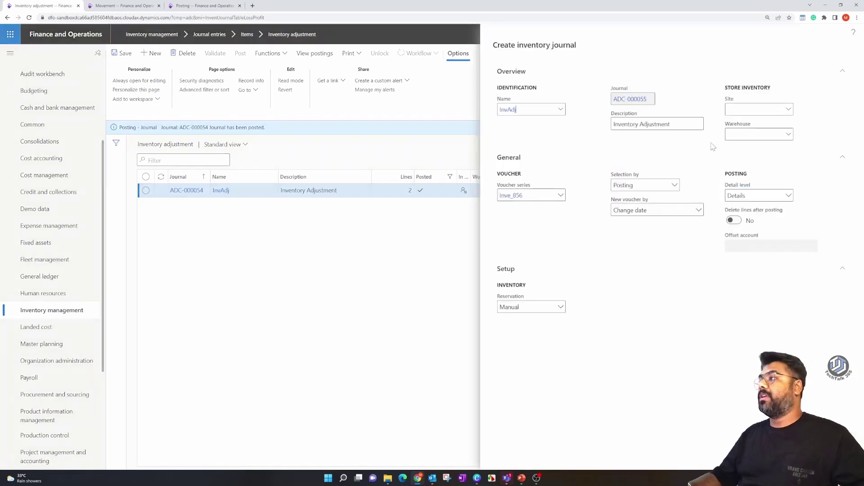
click(789, 134)
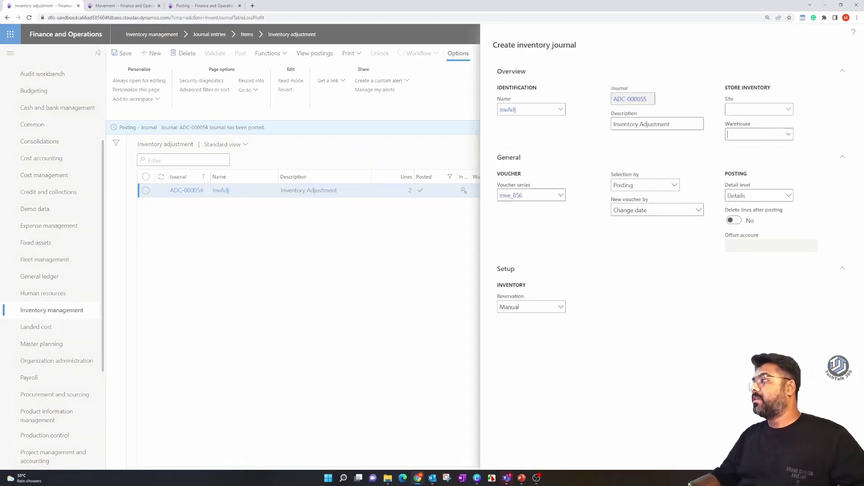
key(Return)
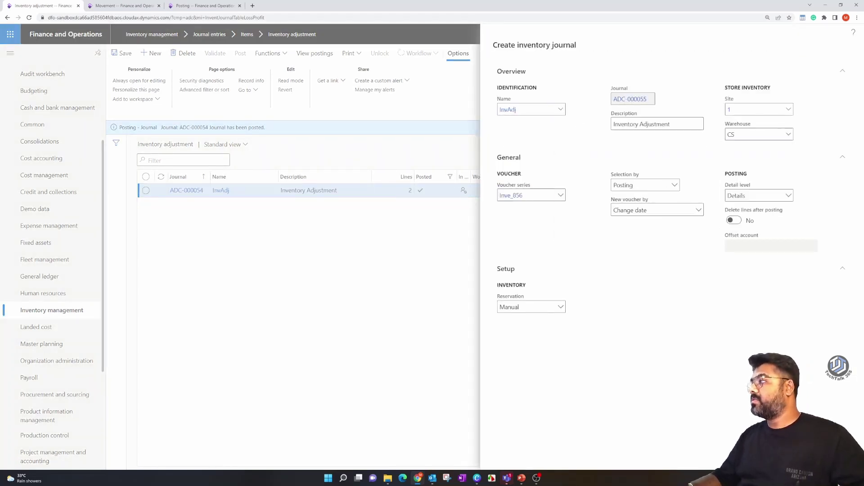
key(Return)
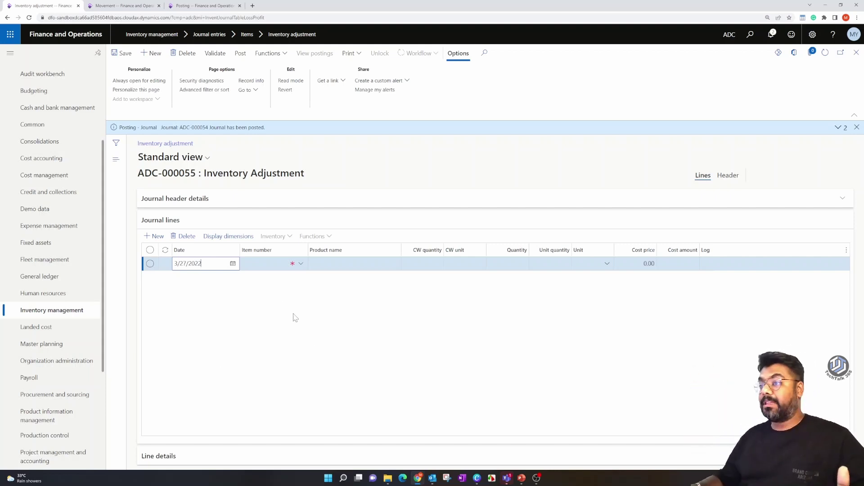
Set the item number of the 3/27/2022 journal line to P-000005.
click(301, 266)
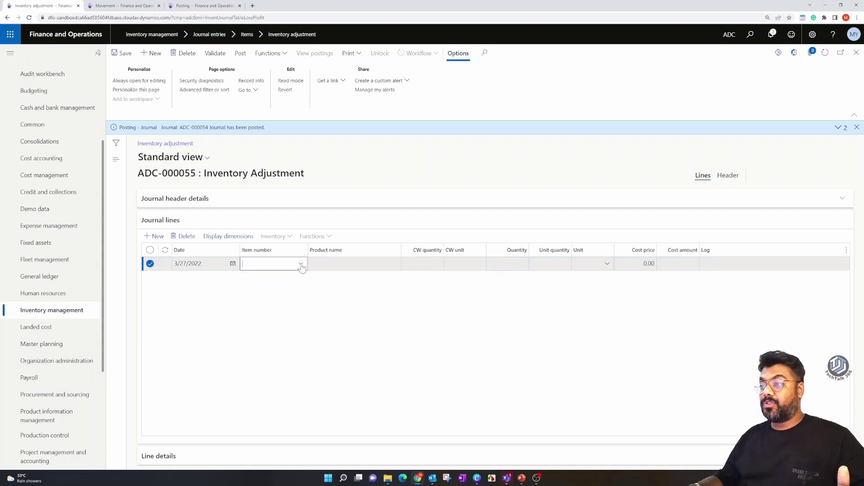
click(303, 265)
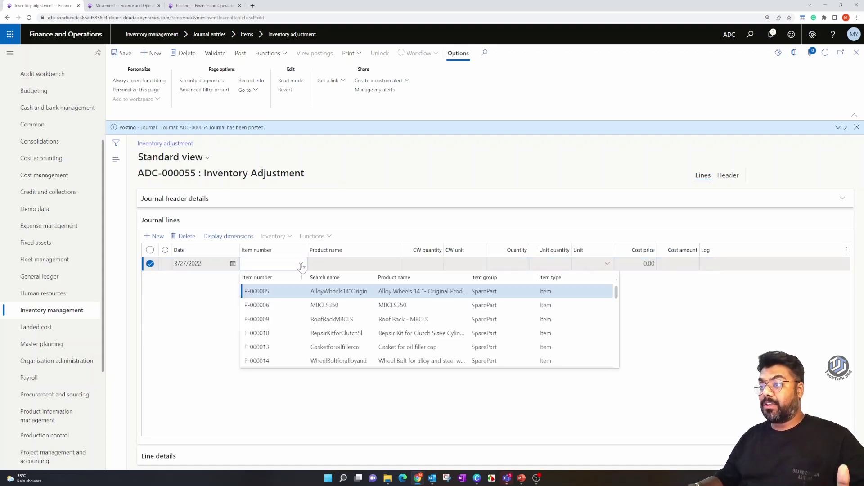
click(327, 329)
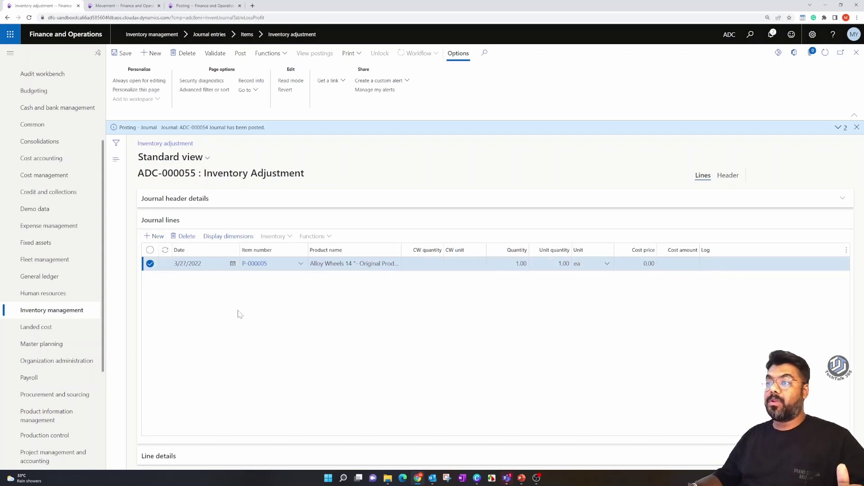
Add a second journal line dated 3/1/2022 for item P-000005 and resolve the row's validation issue.
key(alt+n)
click(233, 264)
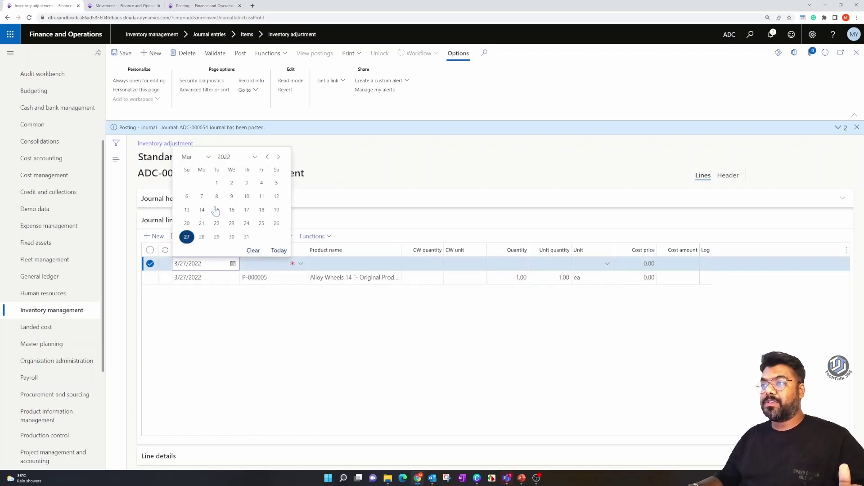
click(217, 183)
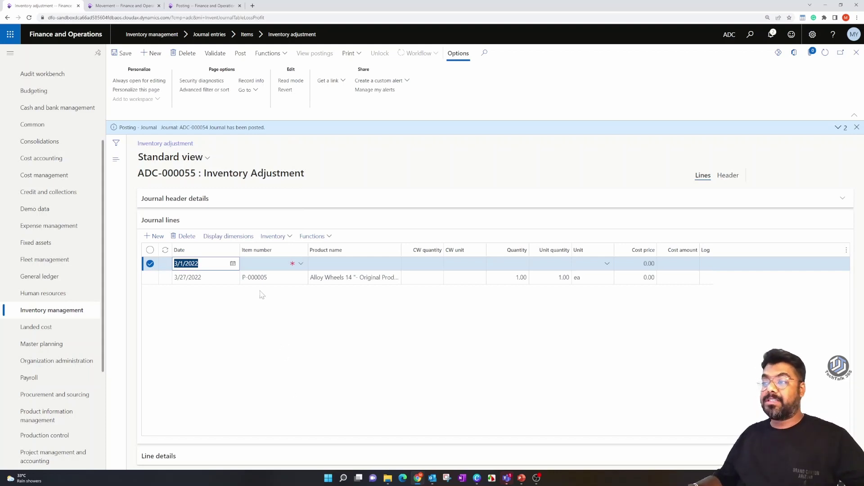
click(255, 277)
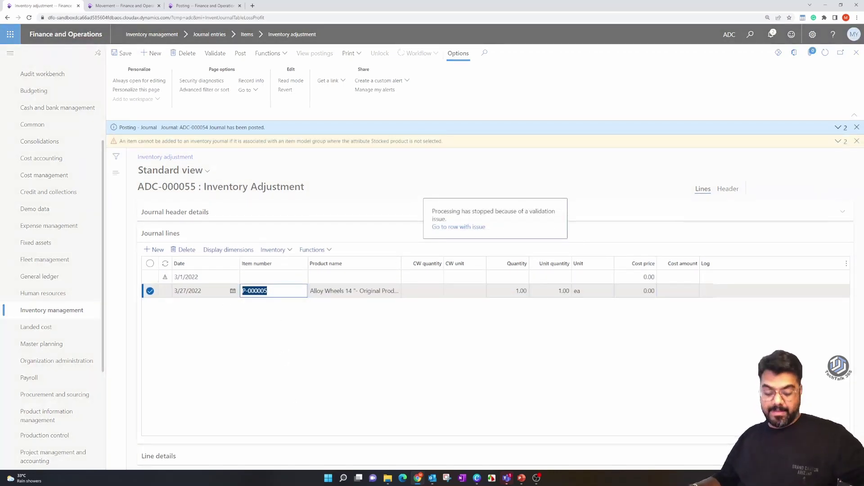
click(260, 278)
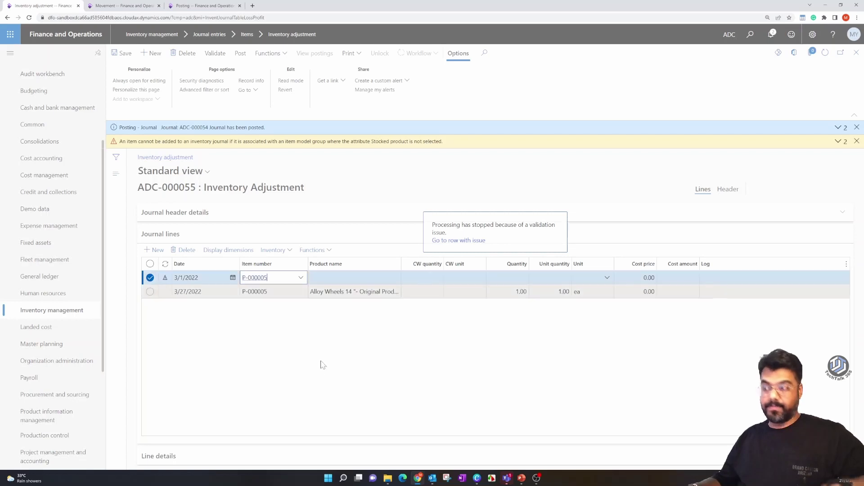
click(462, 241)
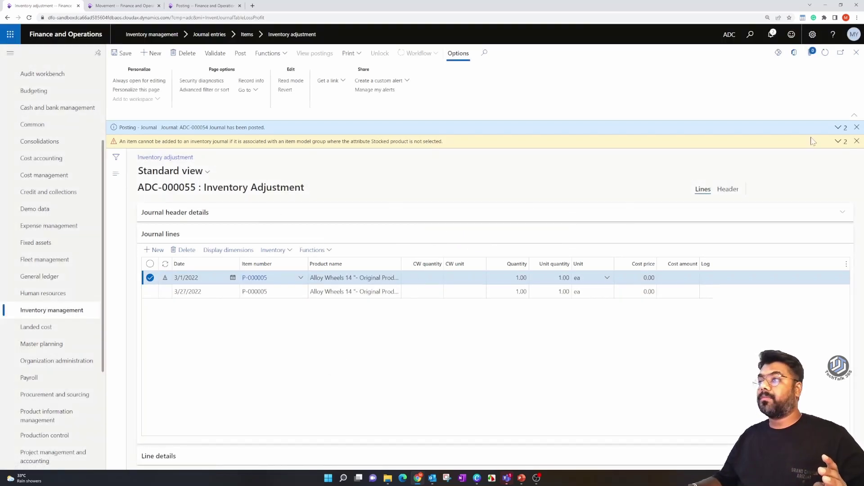
Dismiss the notification messages and post the inventory adjustment journal with its two P-000005 lines.
click(856, 141)
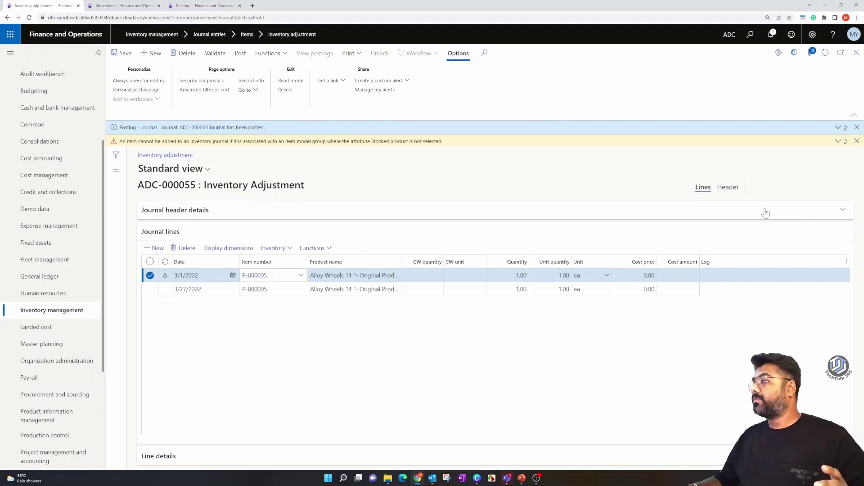
click(857, 127)
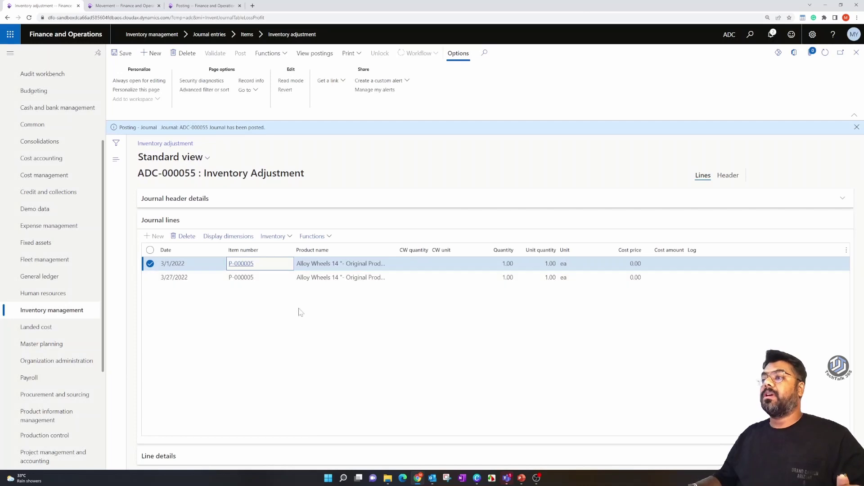
Open the inventory transactions of item P-000005 from the posted journal line and select the inventory adjustment dated 3/1/2022.
click(241, 266)
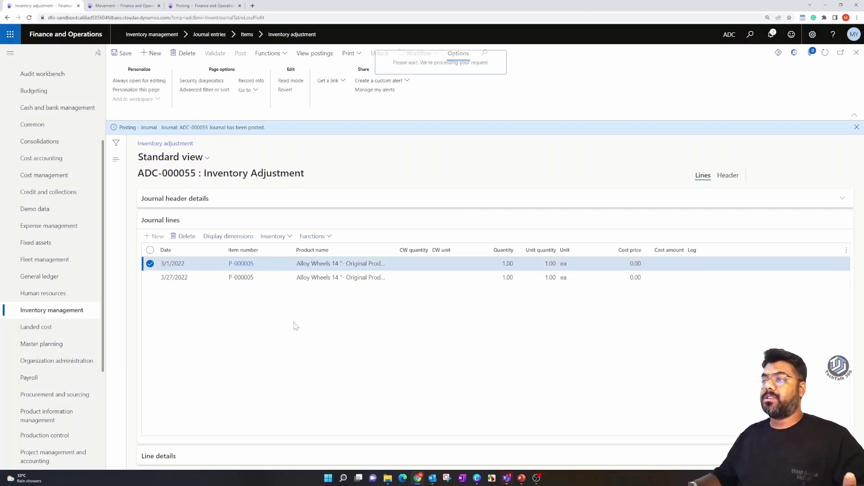
click(627, 192)
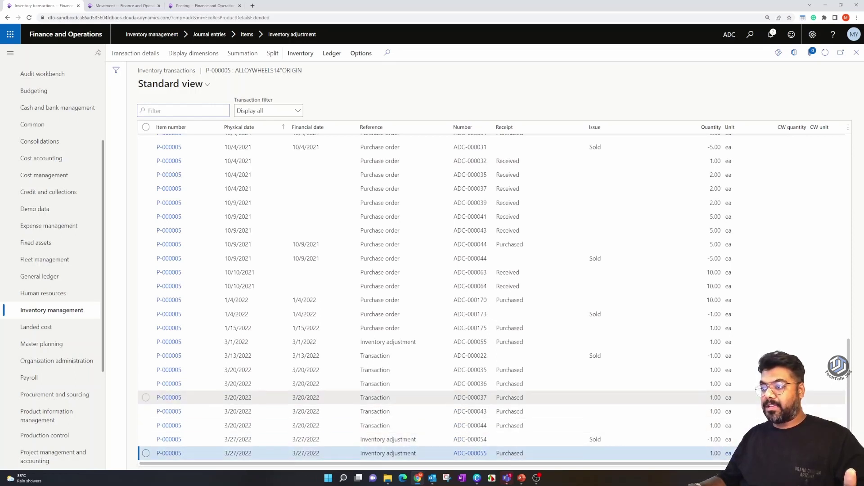
click(256, 341)
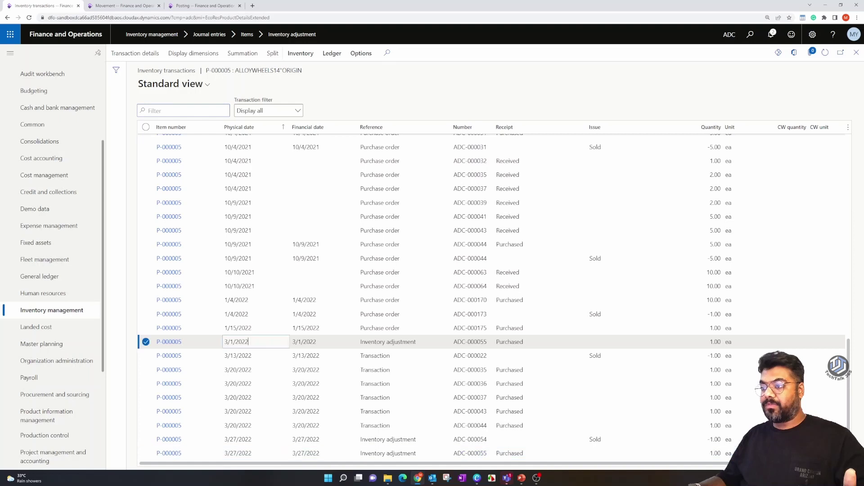